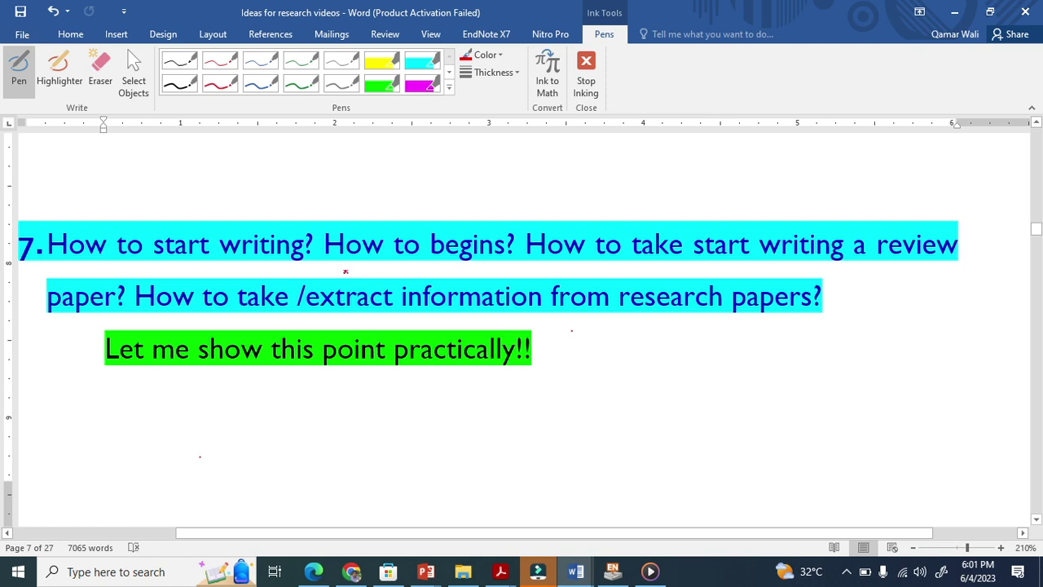
Underline "How to begins" and "to take /extract" in red ink and circle "research papers" in point 7.
drag(372, 263, 487, 267)
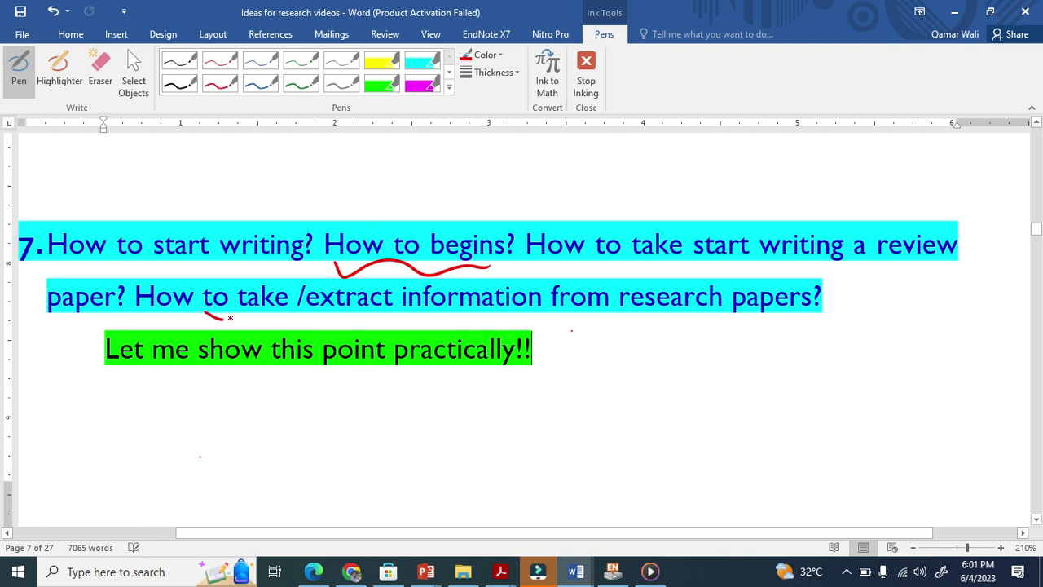
drag(299, 316, 355, 321)
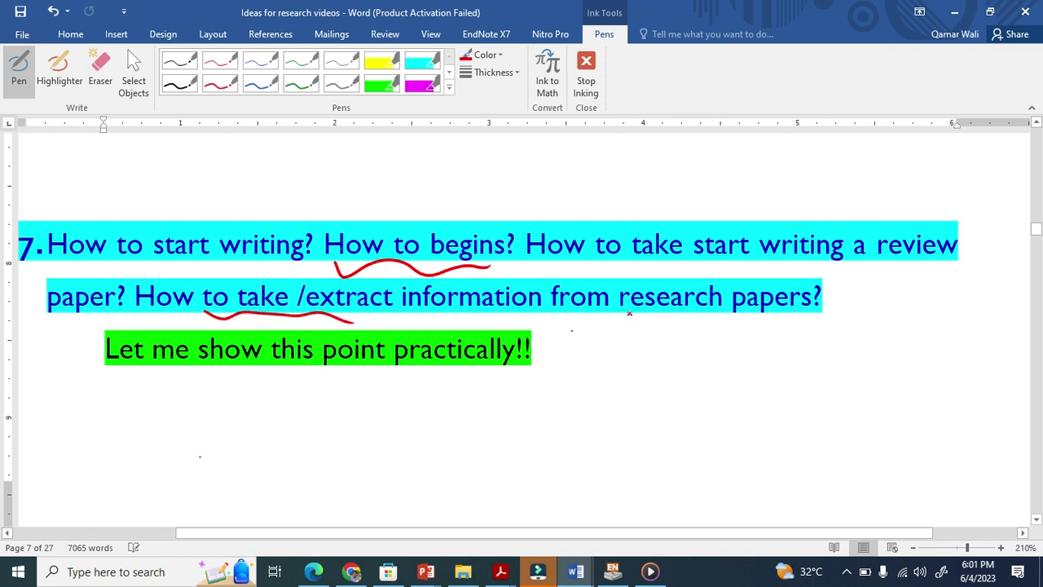
mouse_move(629, 313)
mouse_down()
mouse_move(727, 357)
mouse_move(680, 255)
mouse_move(633, 310)
mouse_up()
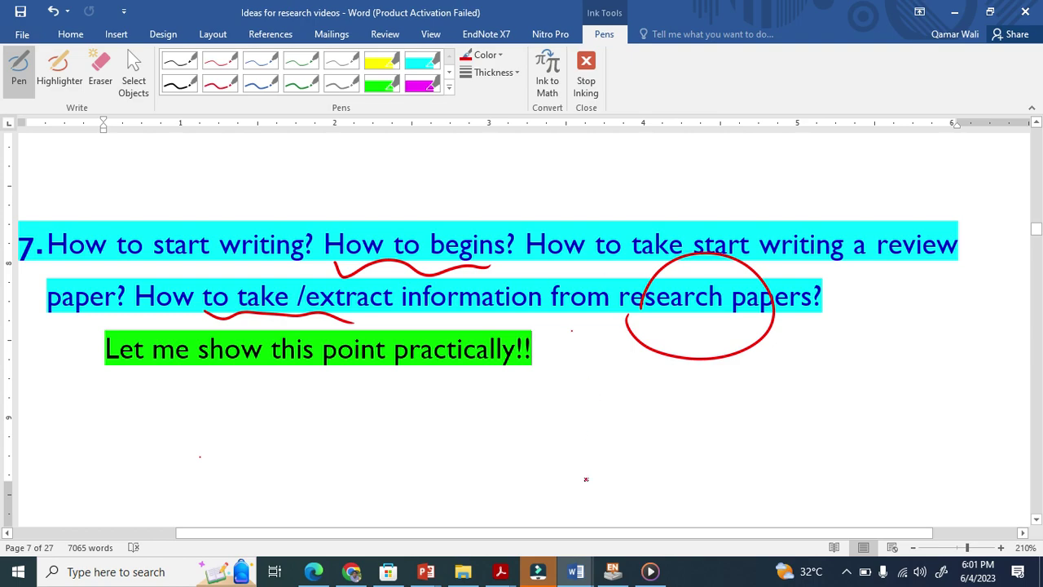
Switch to the V2 review paper draft and look through its thermal interface materials pages.
mouse_move(575, 572)
click(780, 480)
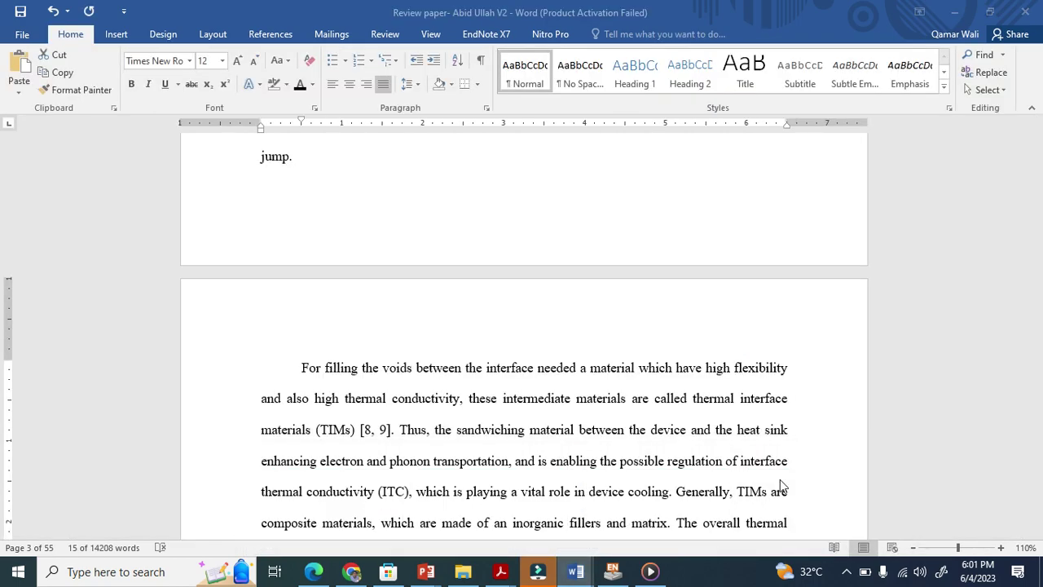
scroll(561, 387, down, 10)
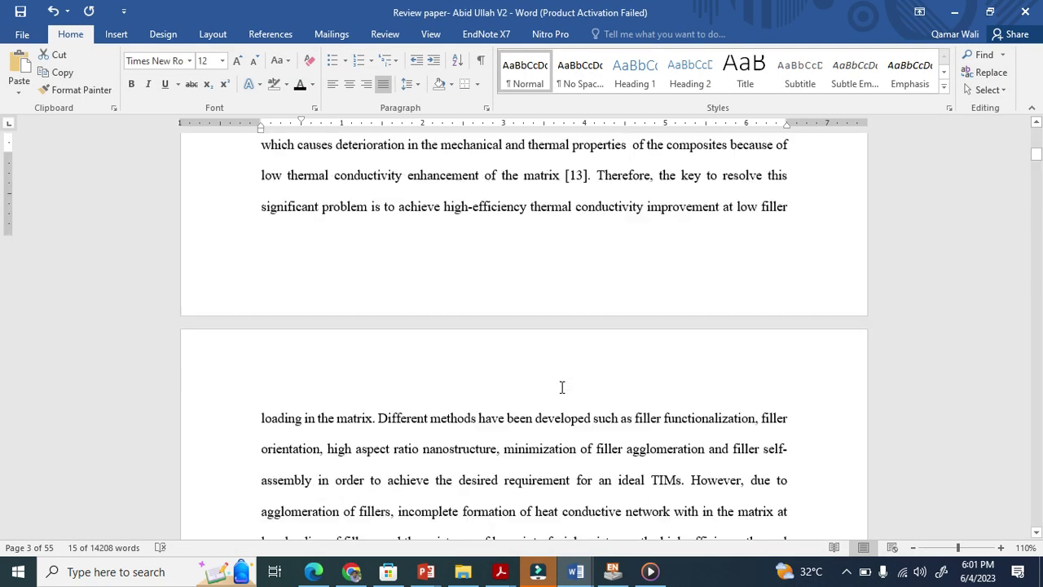
scroll(561, 387, down, 3)
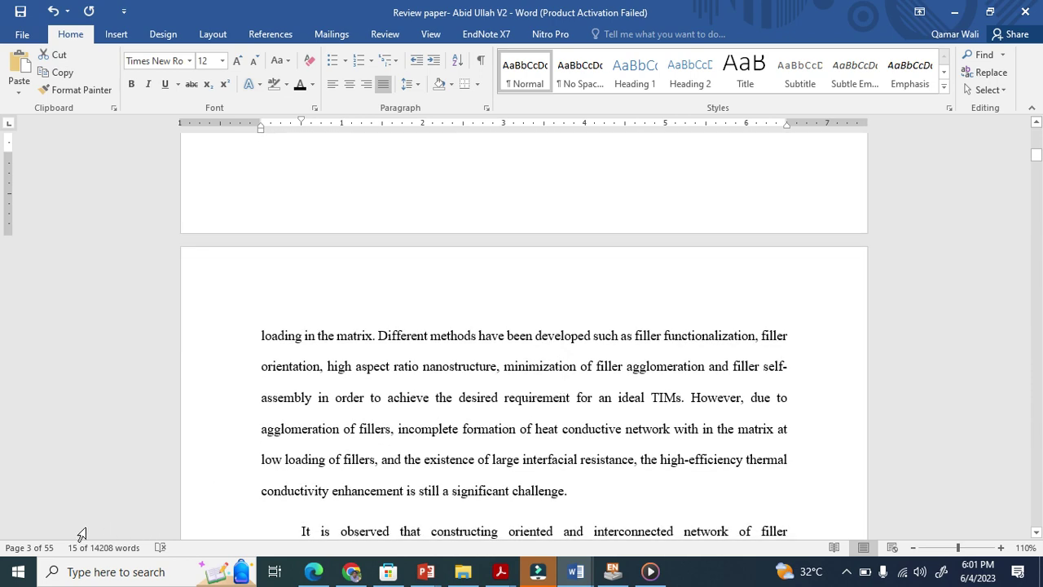
Examine the cited introductory paragraph above Graphene in the 2D Layers document, and bring up the blank Review Paper document.
mouse_move(586, 575)
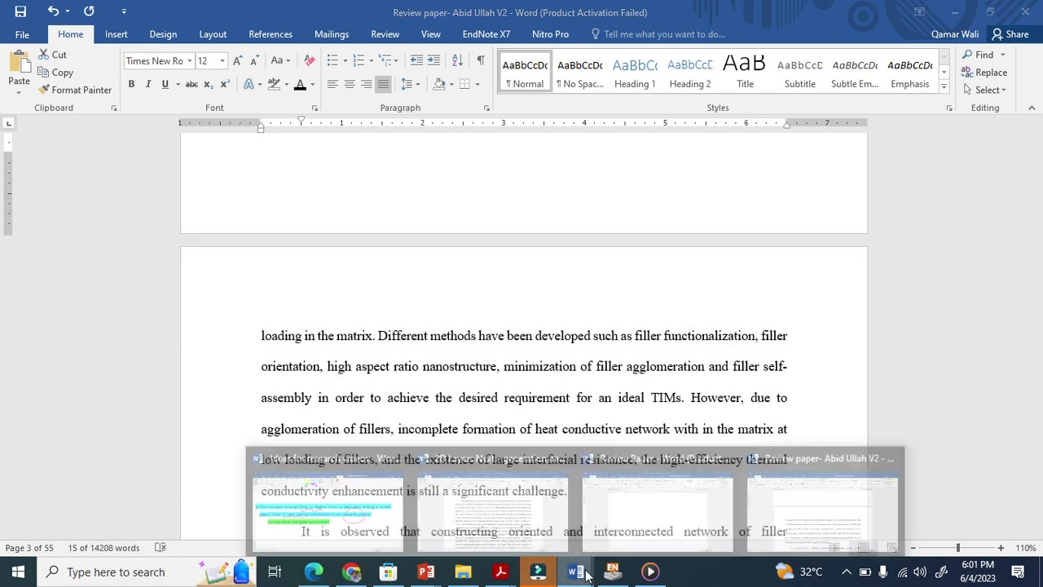
click(504, 521)
scroll(514, 407, down, 3)
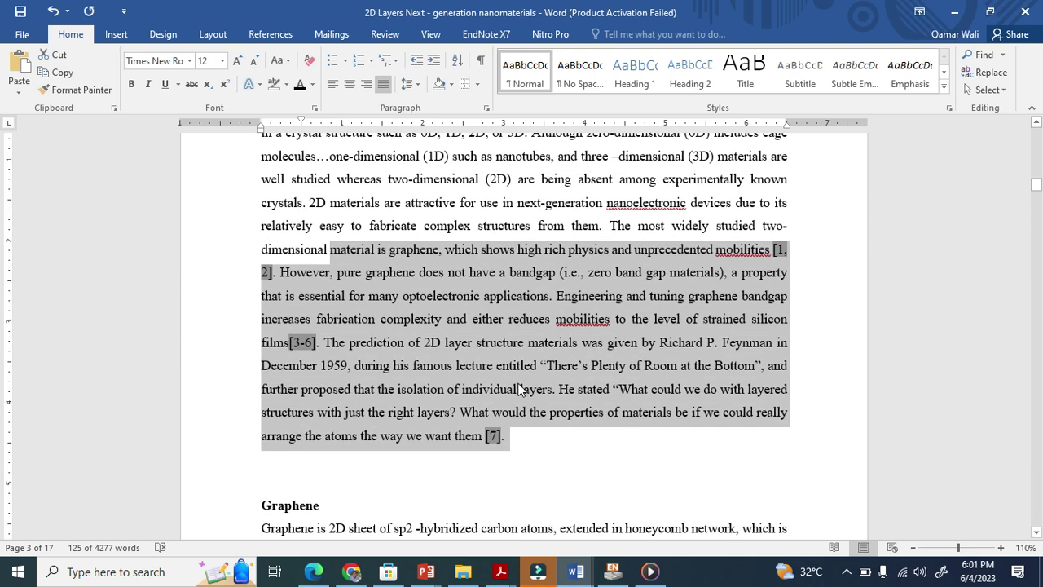
click(522, 366)
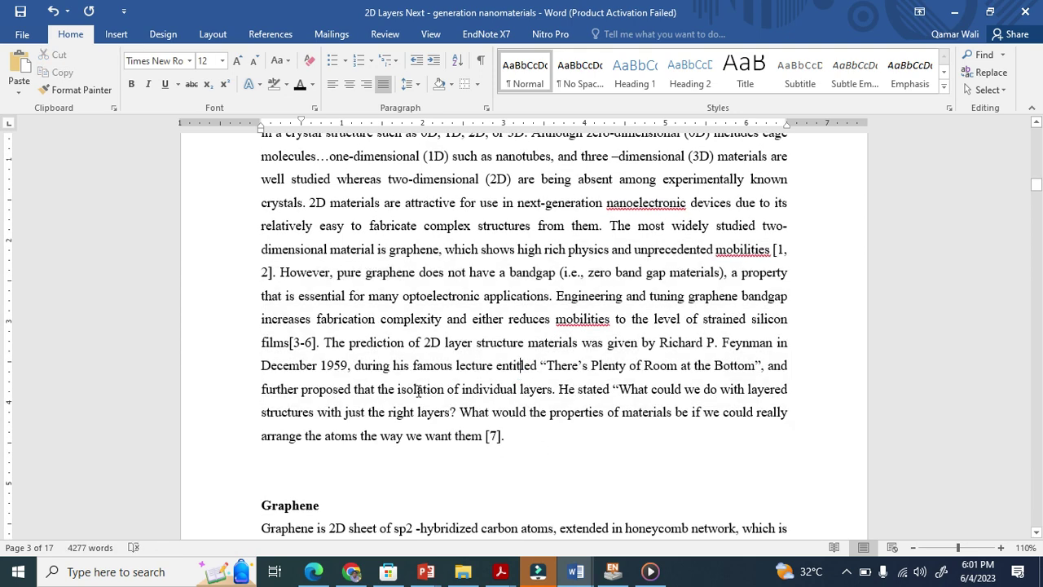
drag(551, 438, 307, 326)
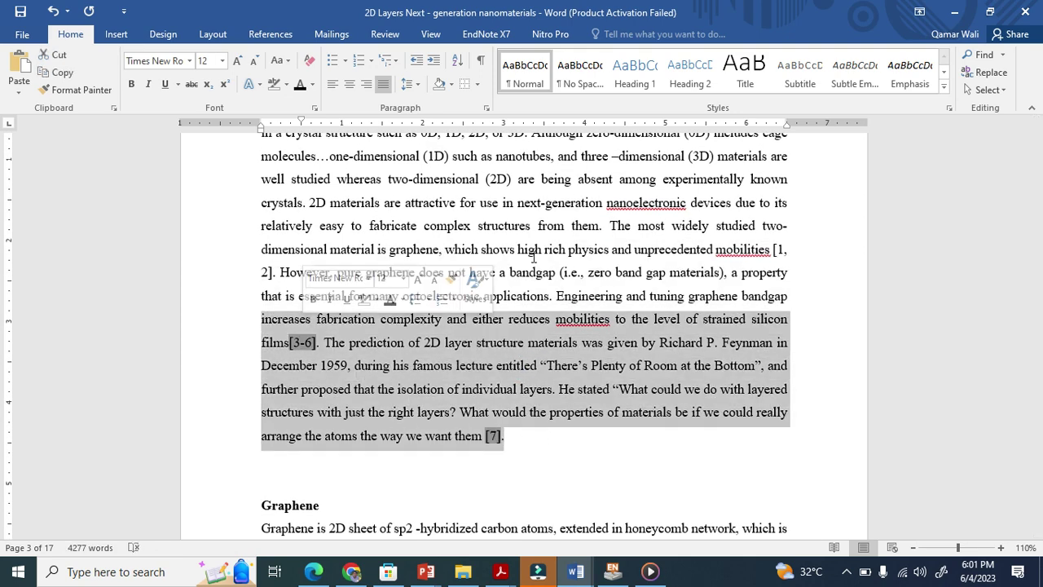
drag(497, 187, 554, 454)
mouse_move(575, 572)
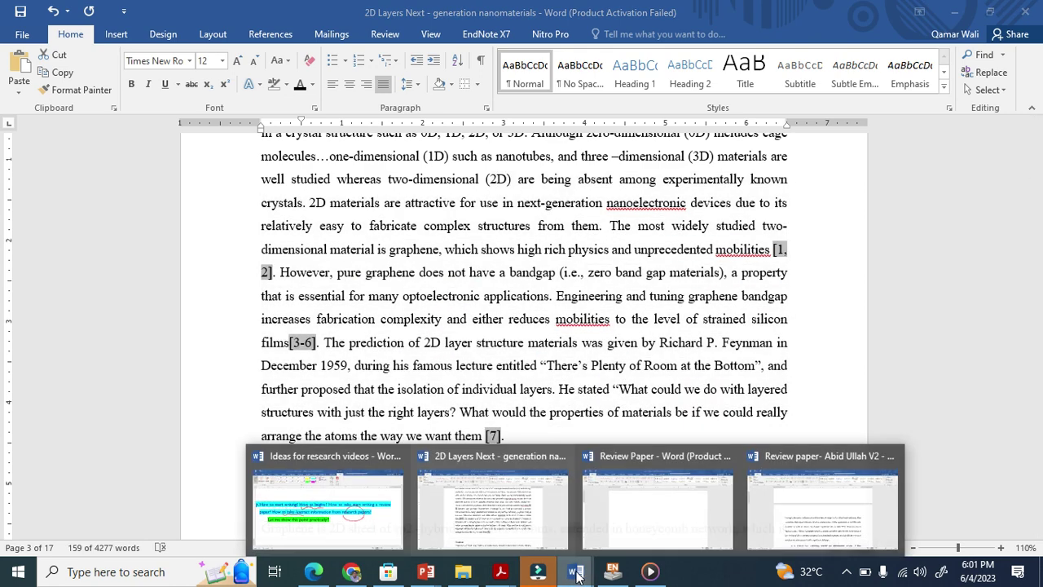
click(656, 492)
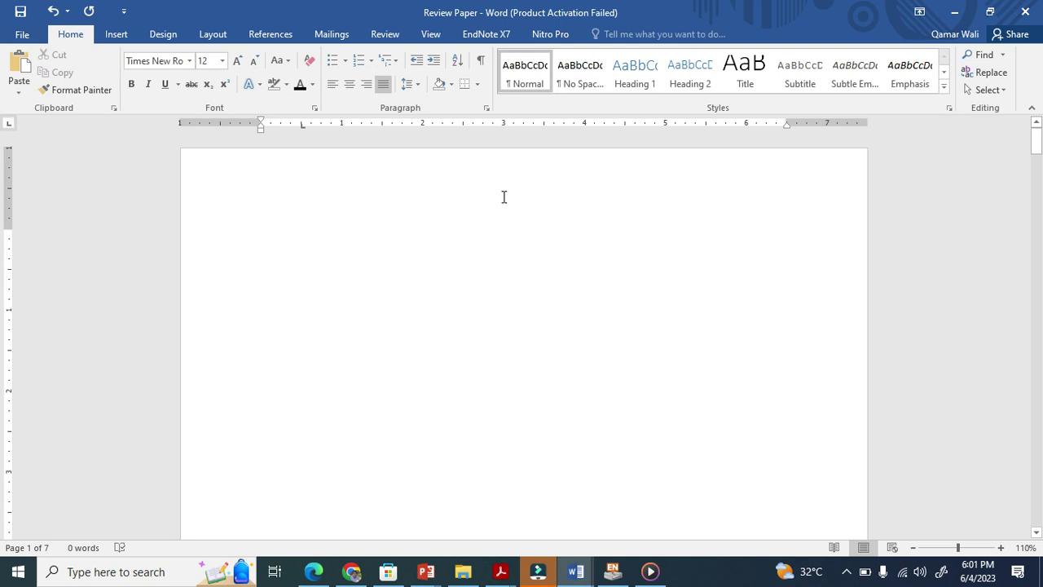
Switch to the hydrogen peroxide-modified SnO2 article in Acrobat Reader and examine its title, highlights and abstract, selecting the abstract text.
mouse_move(501, 571)
click(785, 490)
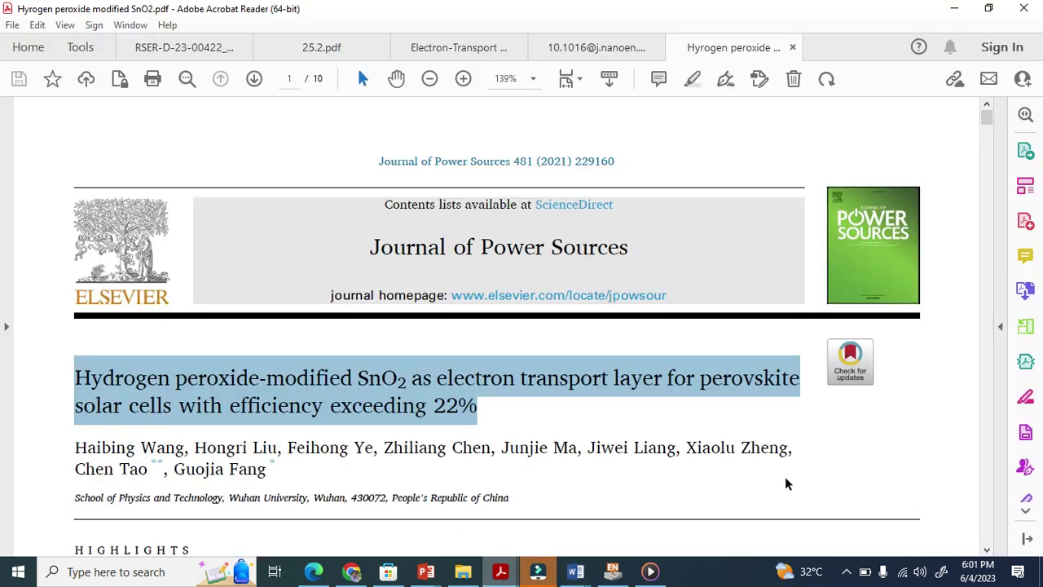
click(461, 400)
scroll(329, 405, down, 3)
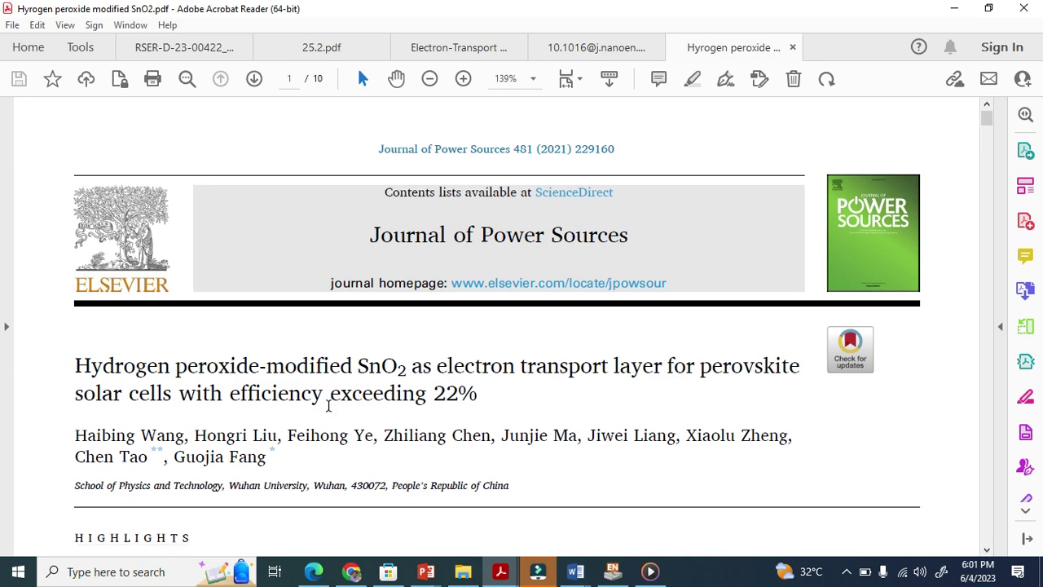
scroll(340, 407, down, 10)
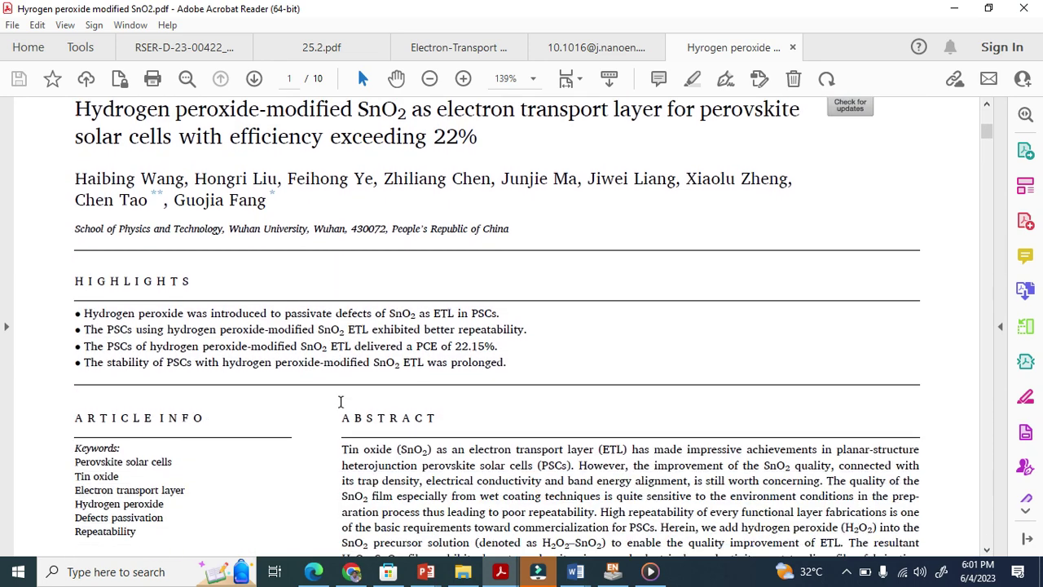
scroll(343, 407, down, 1)
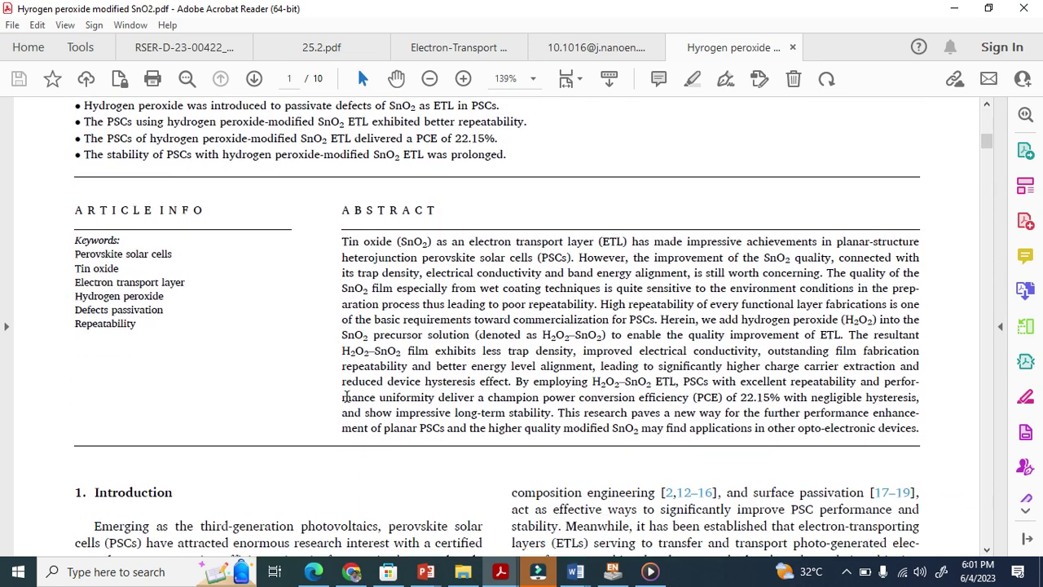
drag(342, 241, 914, 418)
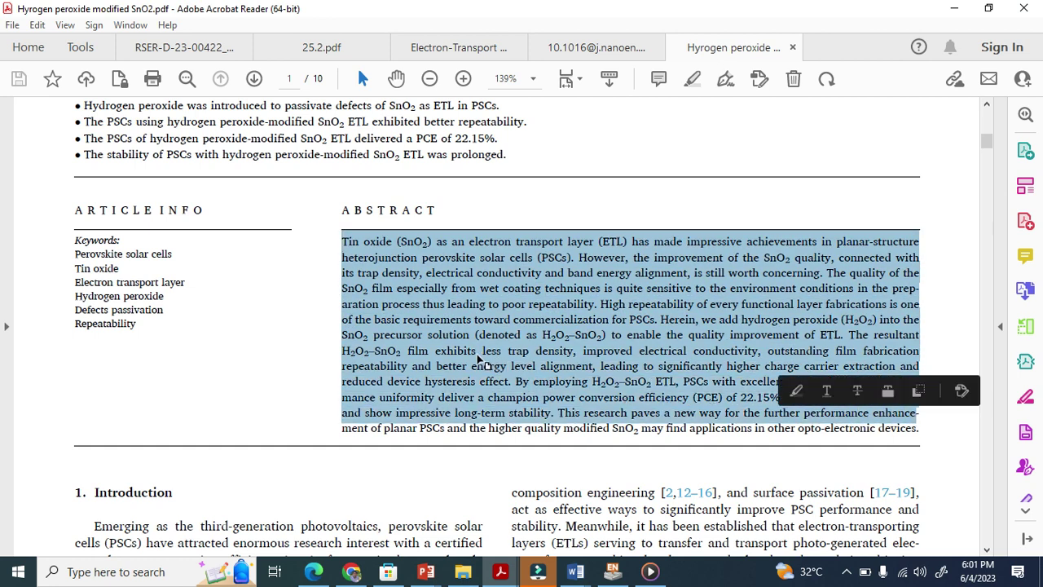
Copy the introduction sentence running from "The study presented here is the first investigation" to "the quality of ETL" on page 2.
scroll(469, 397, down, 8)
scroll(469, 397, down, 20)
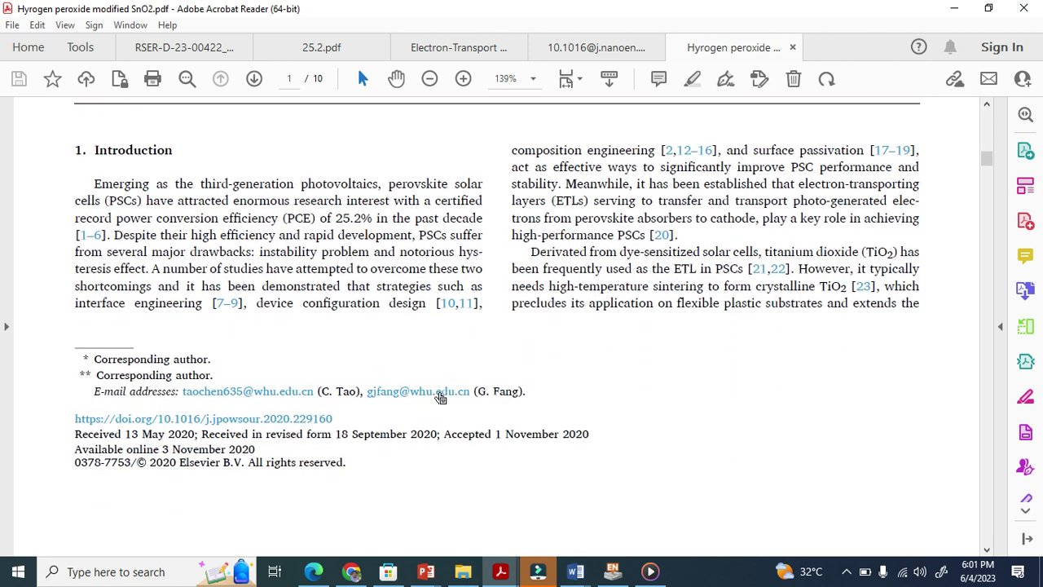
scroll(424, 395, down, 7)
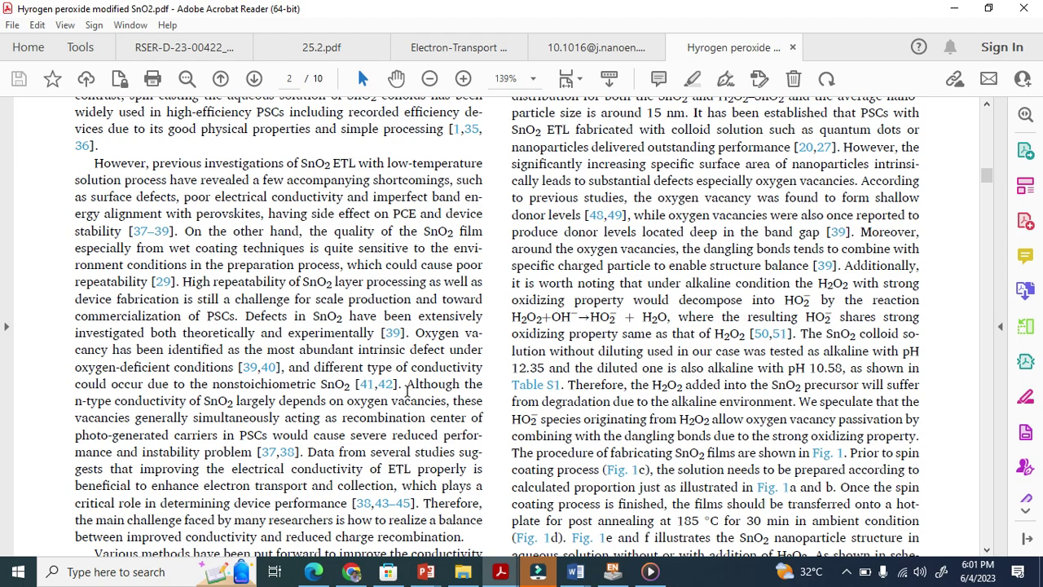
scroll(257, 414, down, 8)
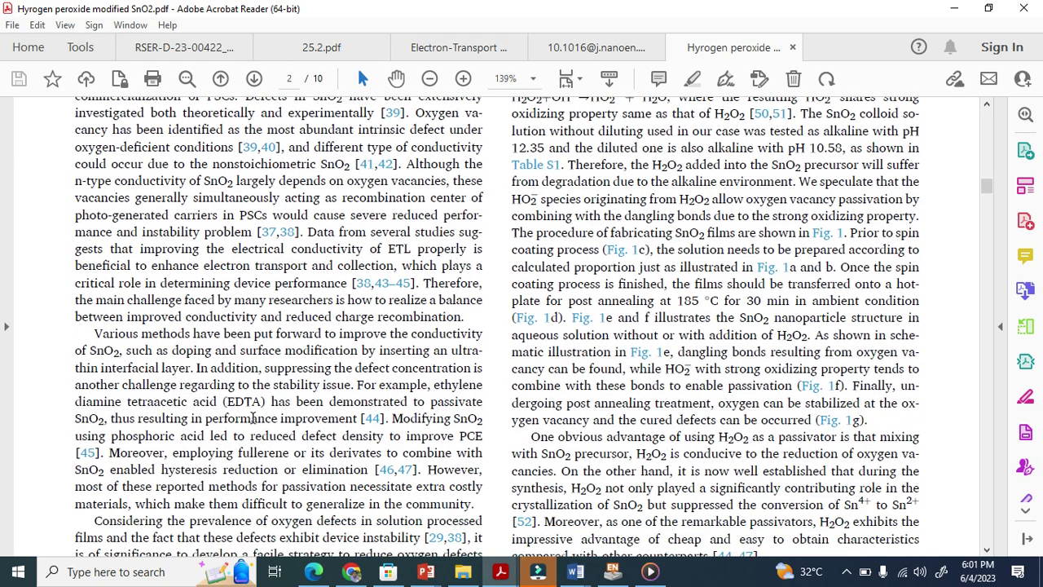
scroll(270, 411, down, 1)
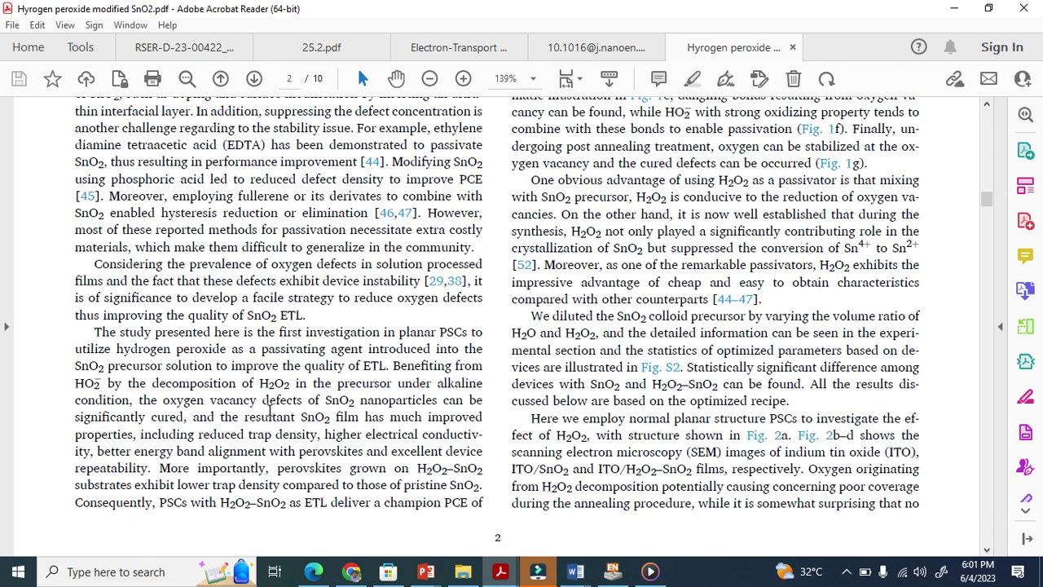
drag(94, 336, 367, 363)
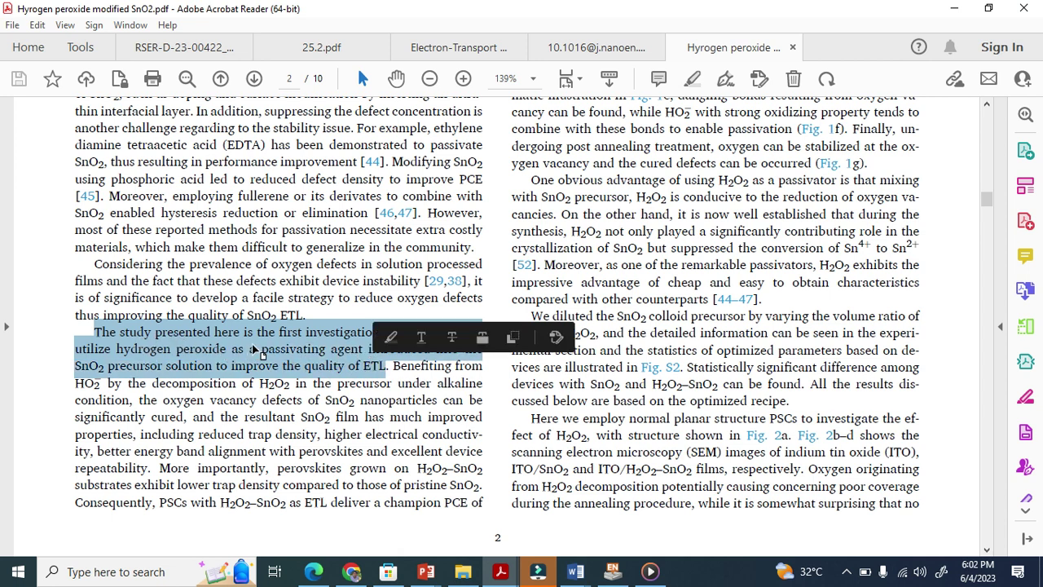
right_click(333, 356)
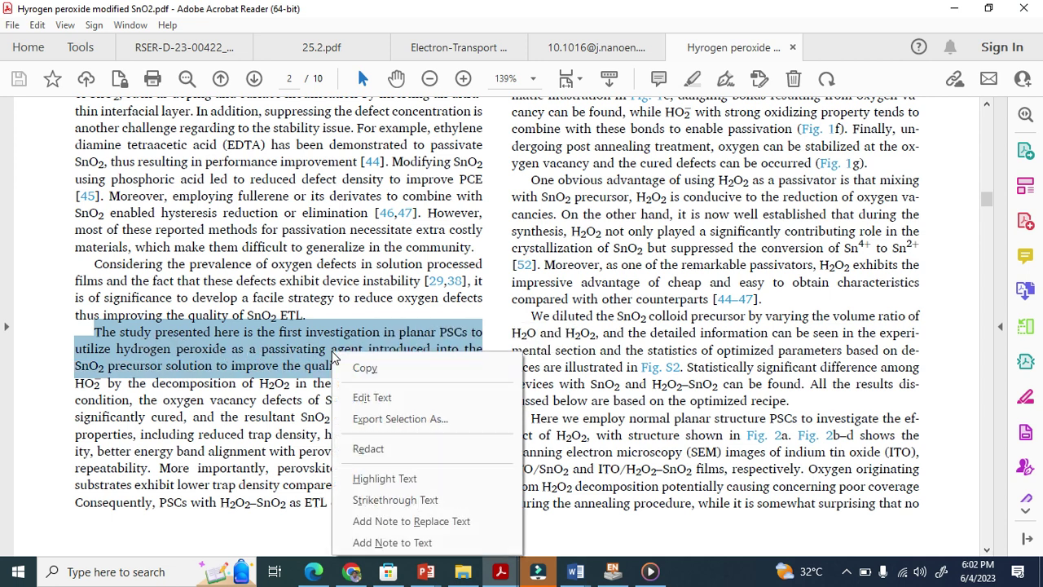
click(363, 368)
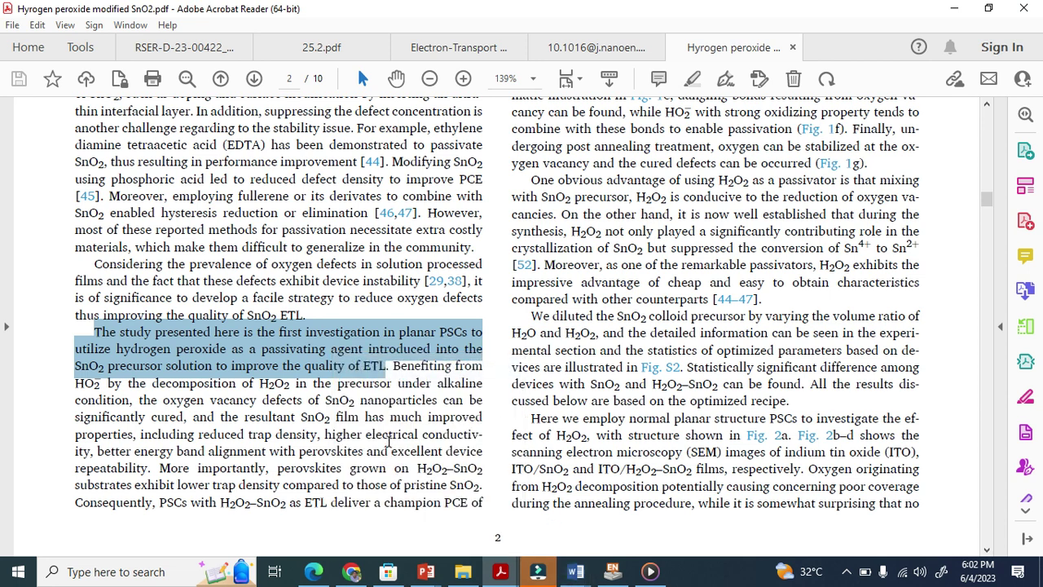
Paste the copied sentence into the blank Review Paper document in Word as text only and end it with a period.
mouse_move(574, 578)
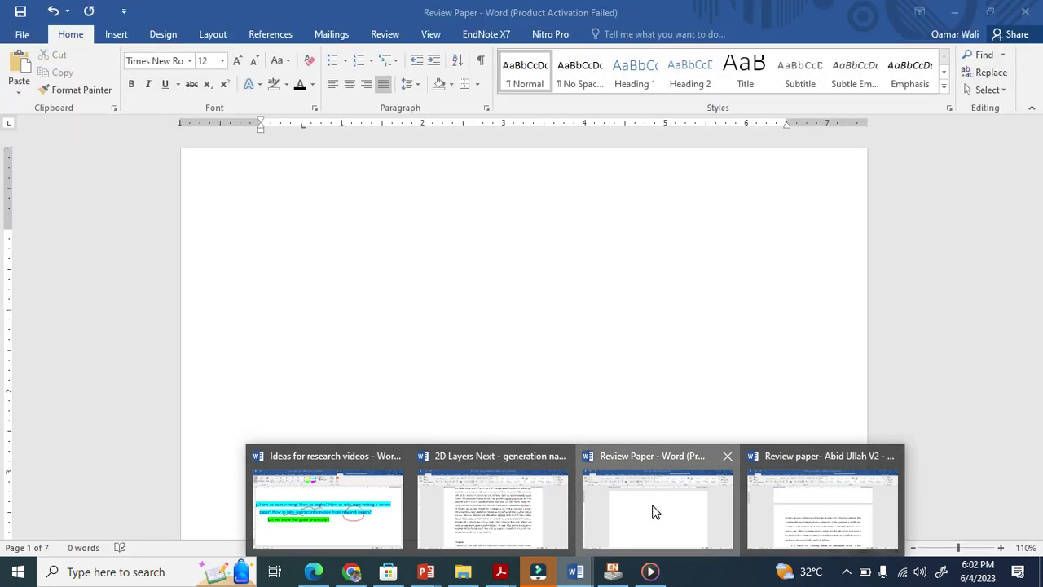
click(654, 510)
key(ctrl+v)
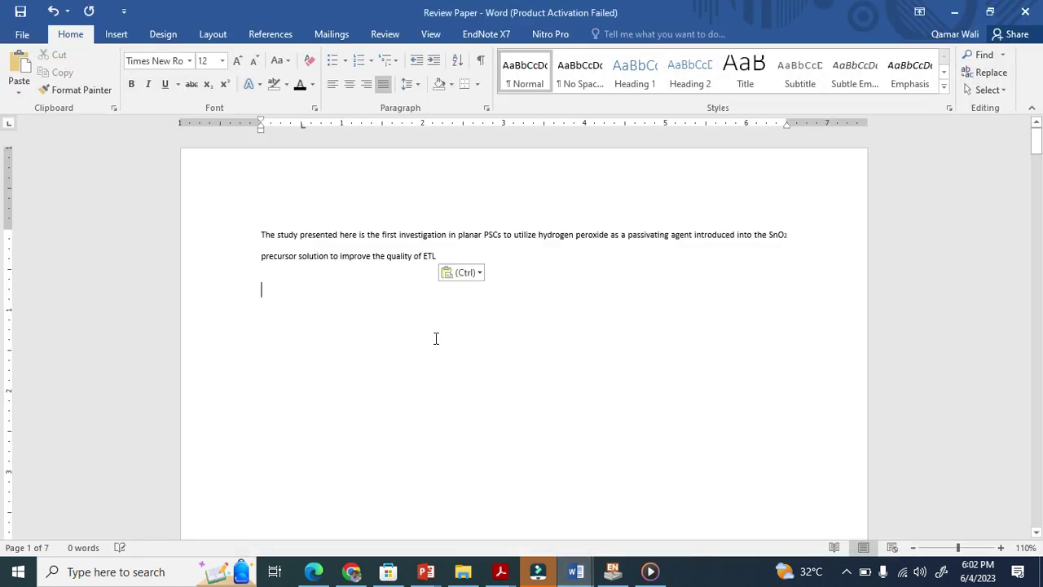
click(471, 273)
click(482, 317)
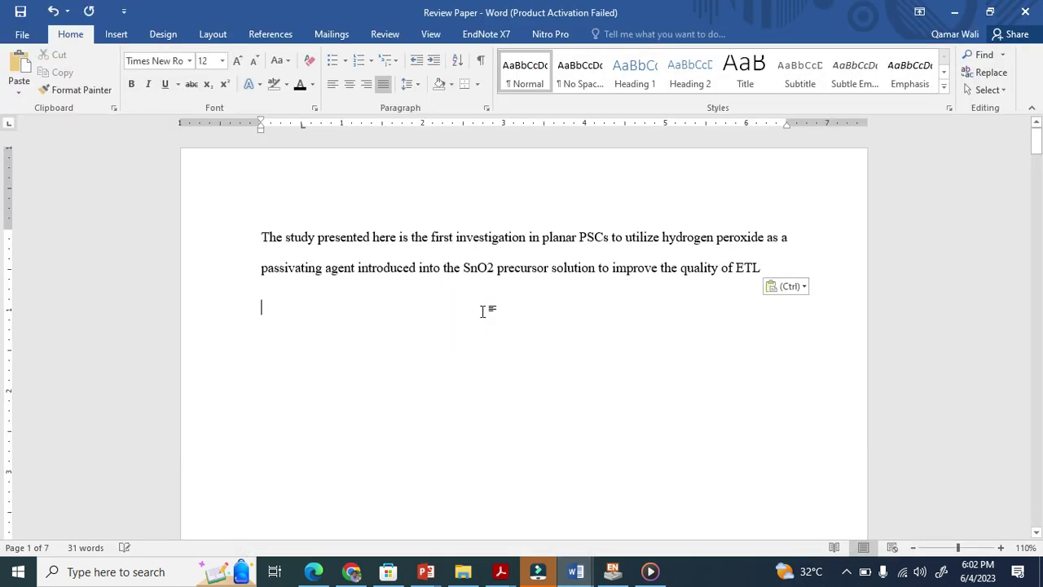
text(.)
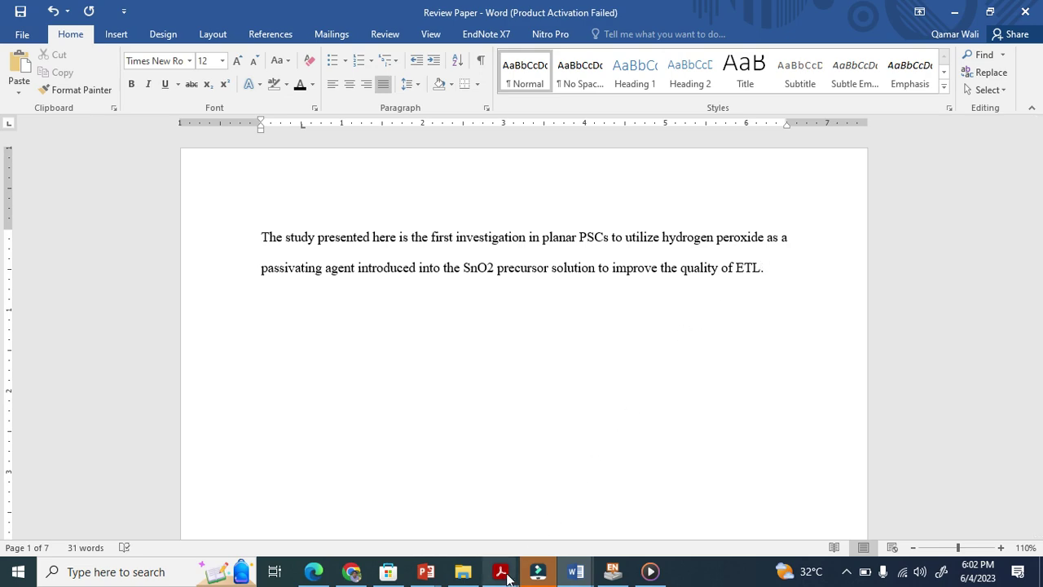
Return to the SnO2 article in Acrobat Reader and copy its full title from the first page.
mouse_move(500, 571)
click(774, 501)
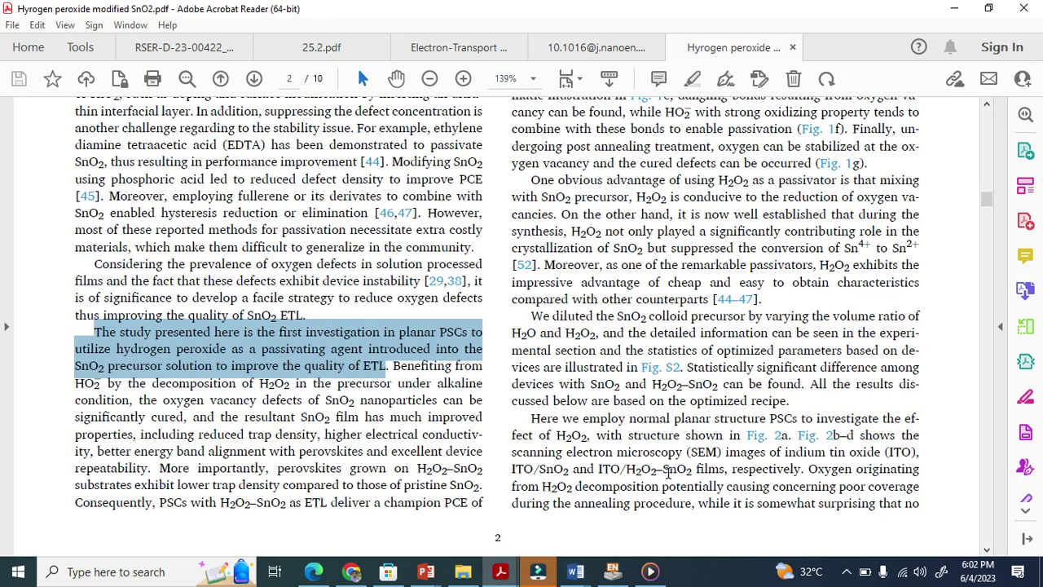
drag(986, 199, 987, 116)
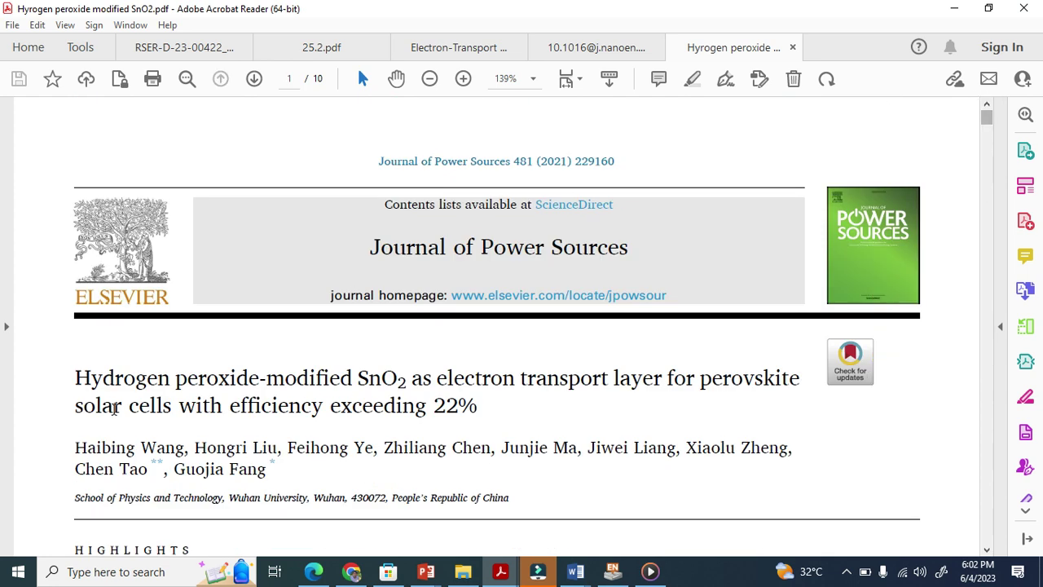
drag(76, 383, 468, 403)
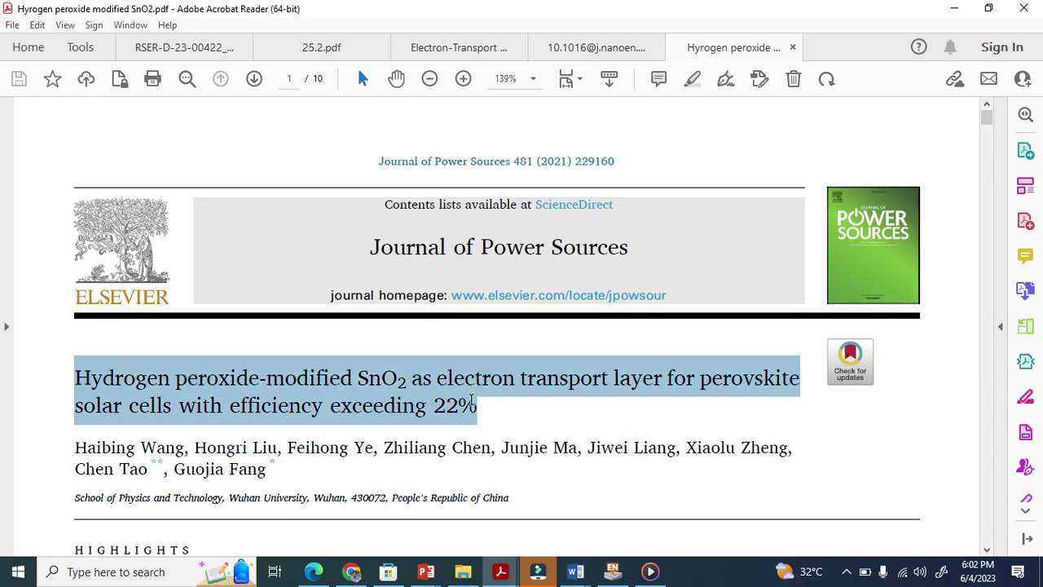
right_click(467, 404)
click(501, 209)
Switch to Chrome, search the web for the copied article title, and open the ScienceDirect result at its citation options.
click(350, 576)
click(379, 40)
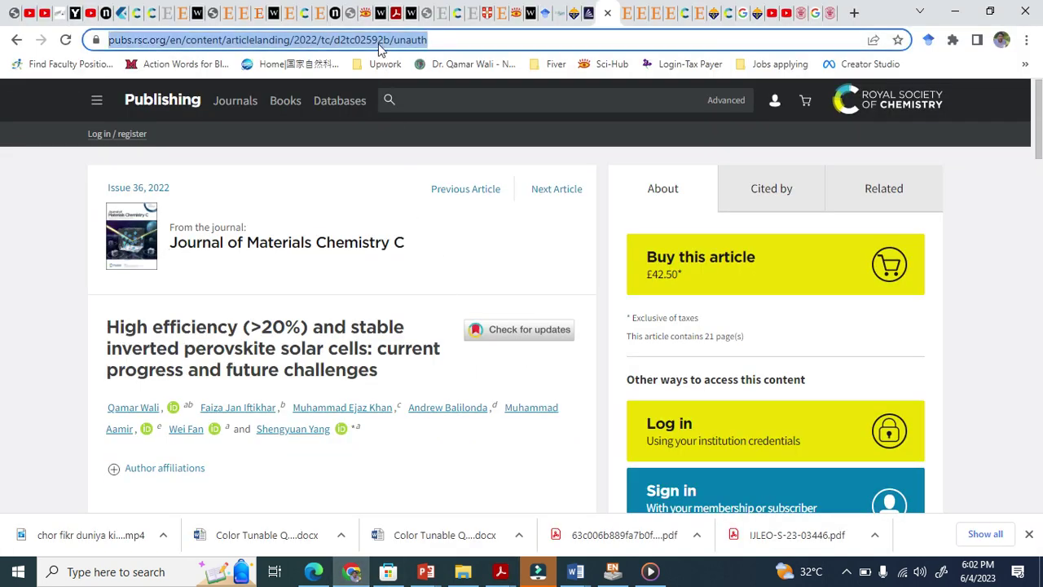
key(ctrl+v)
key(Return)
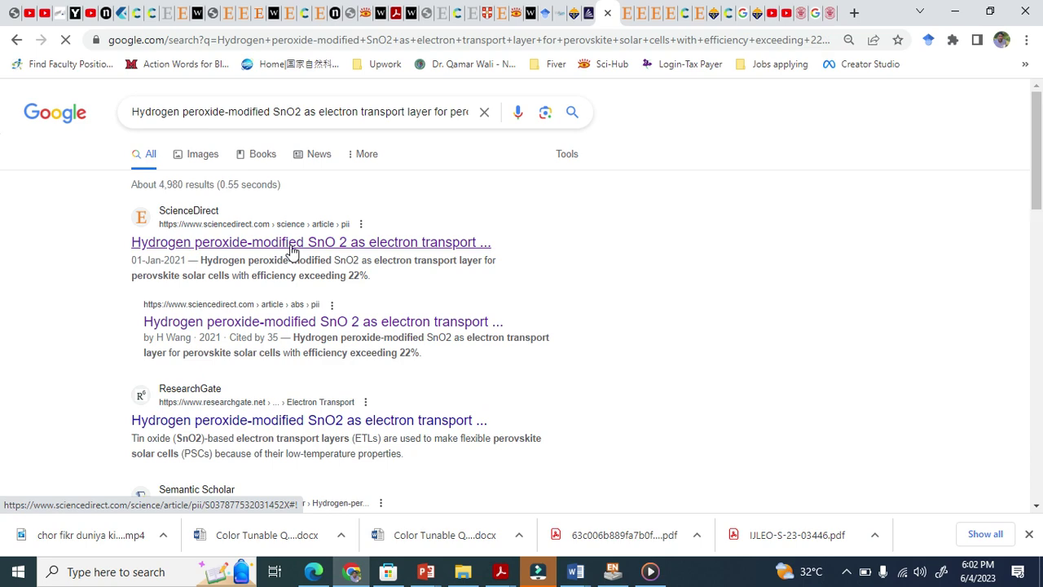
click(287, 248)
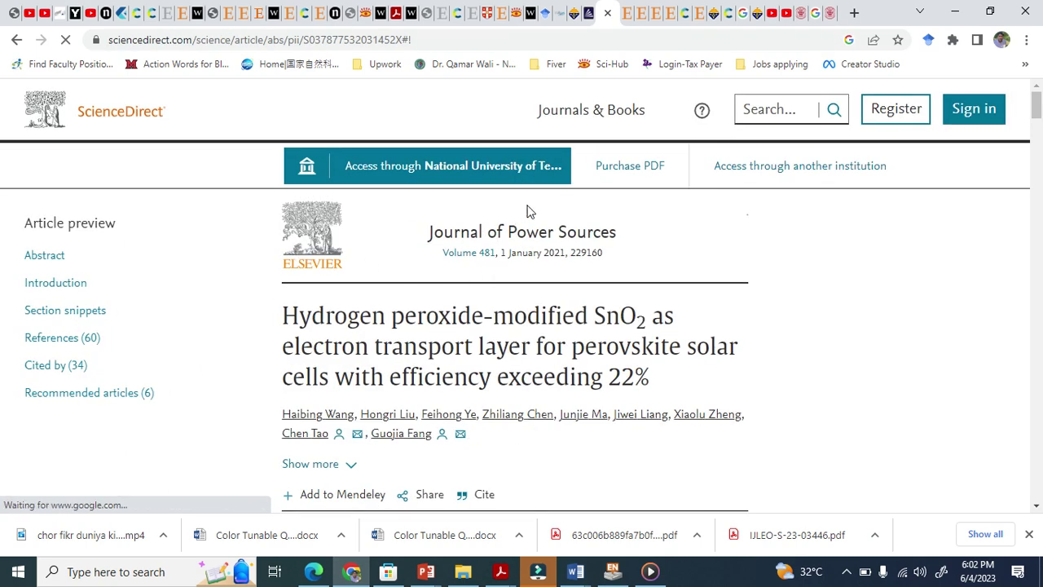
scroll(511, 355, down, 2)
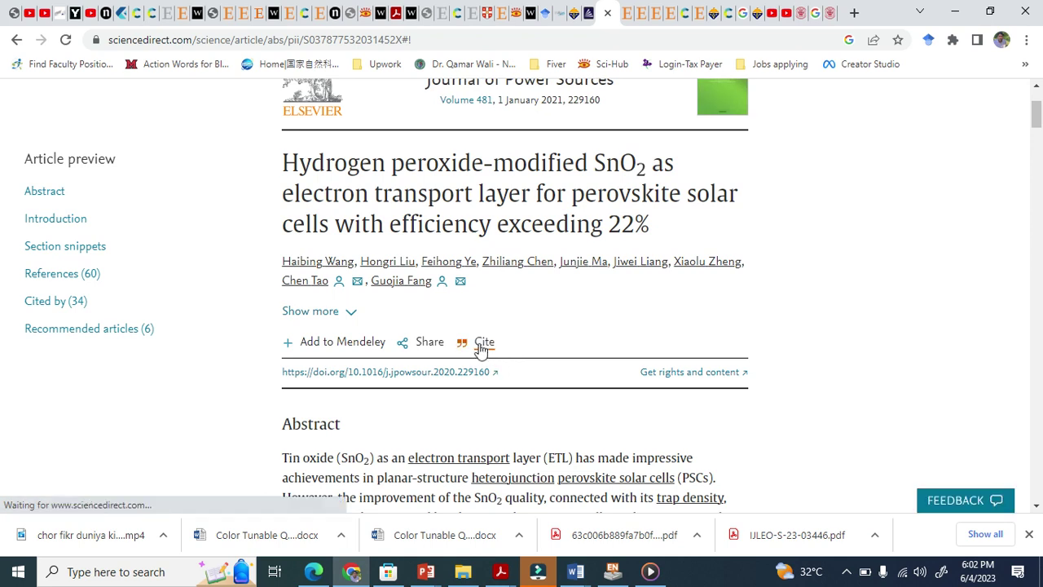
Export the SnO2 article's citation to RIS and open the downloaded file in EndNote, selecting the imported reference.
click(482, 346)
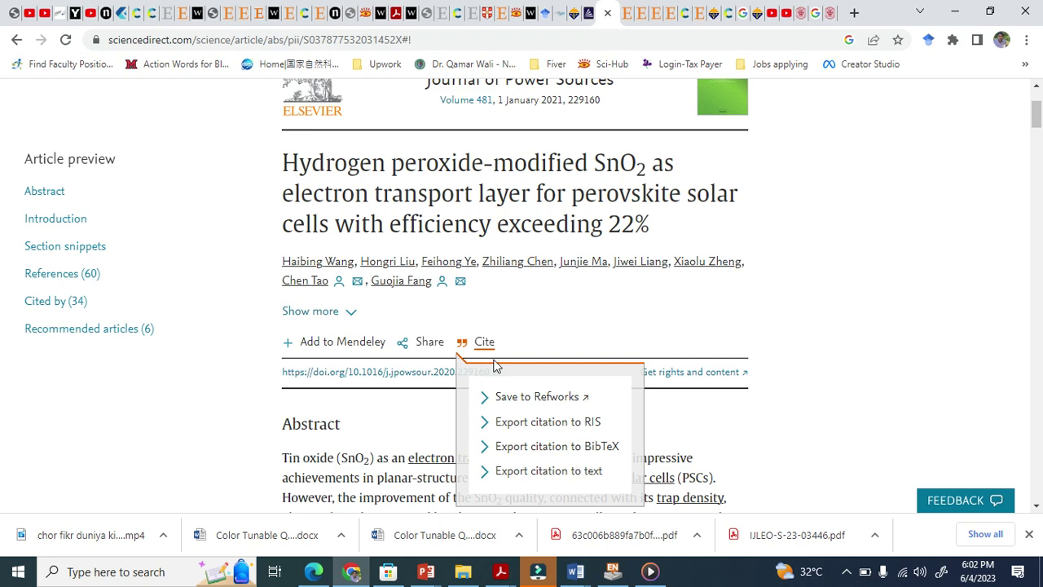
click(538, 430)
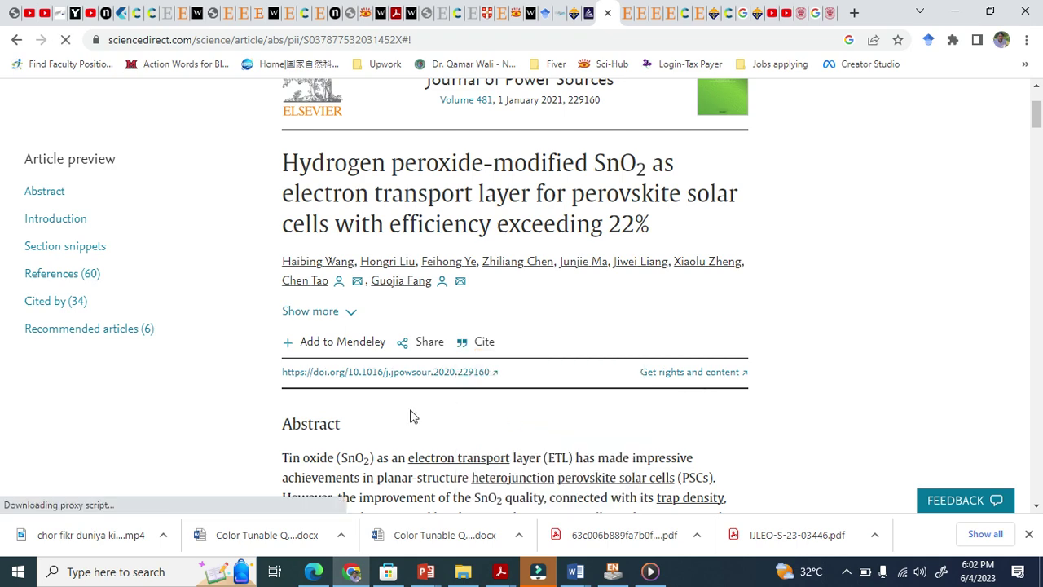
click(59, 538)
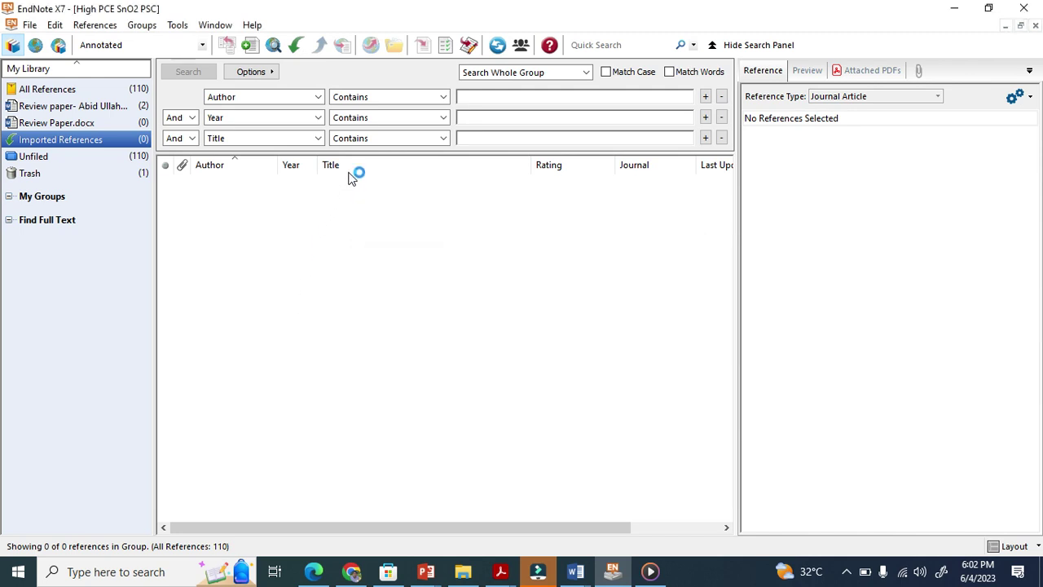
click(380, 183)
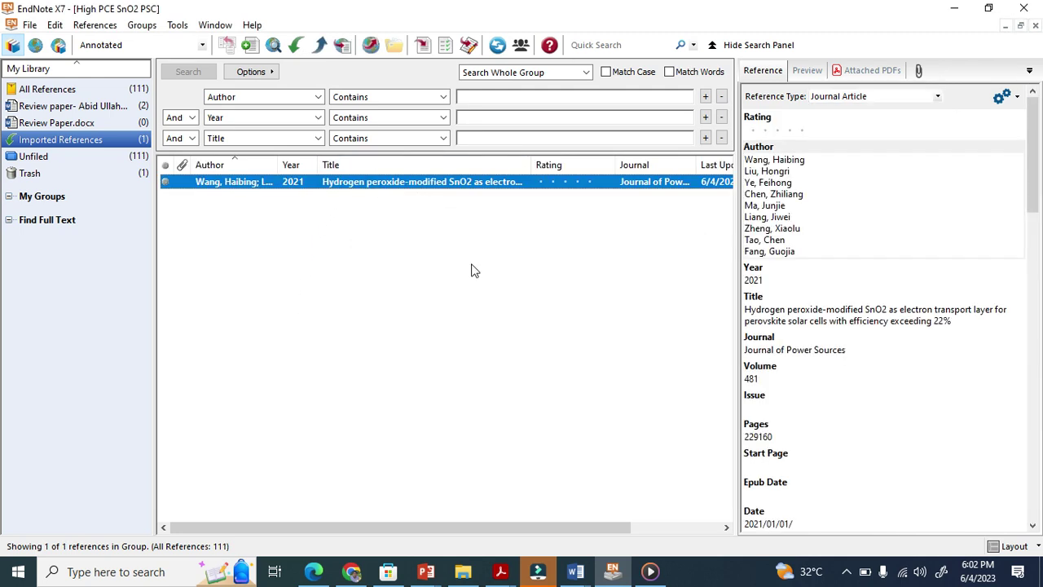
Place the cursor at the end of the Review Paper sentence in Word and insert the selected EndNote reference as its citation.
mouse_move(575, 571)
click(653, 514)
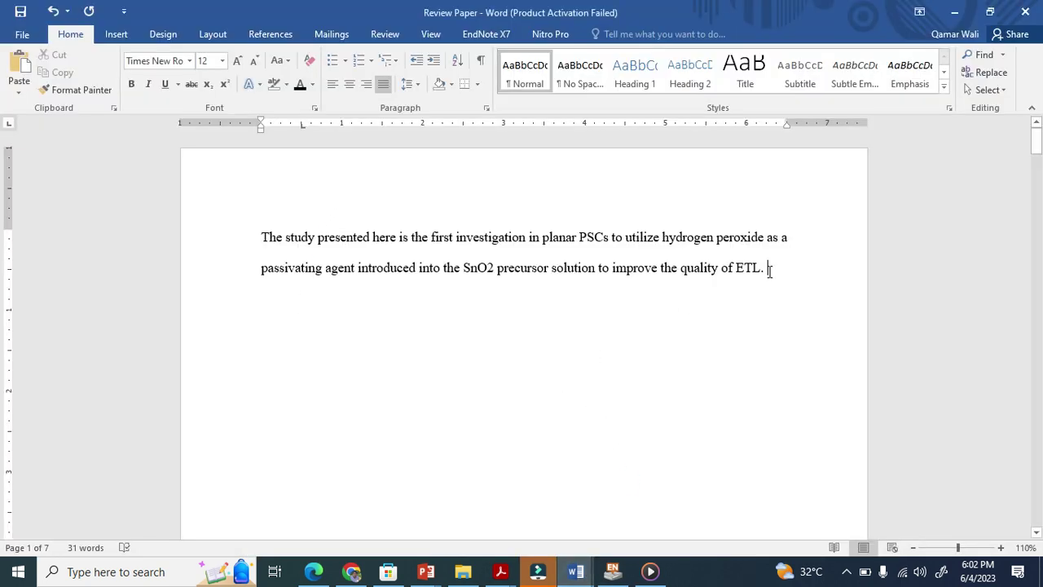
click(613, 571)
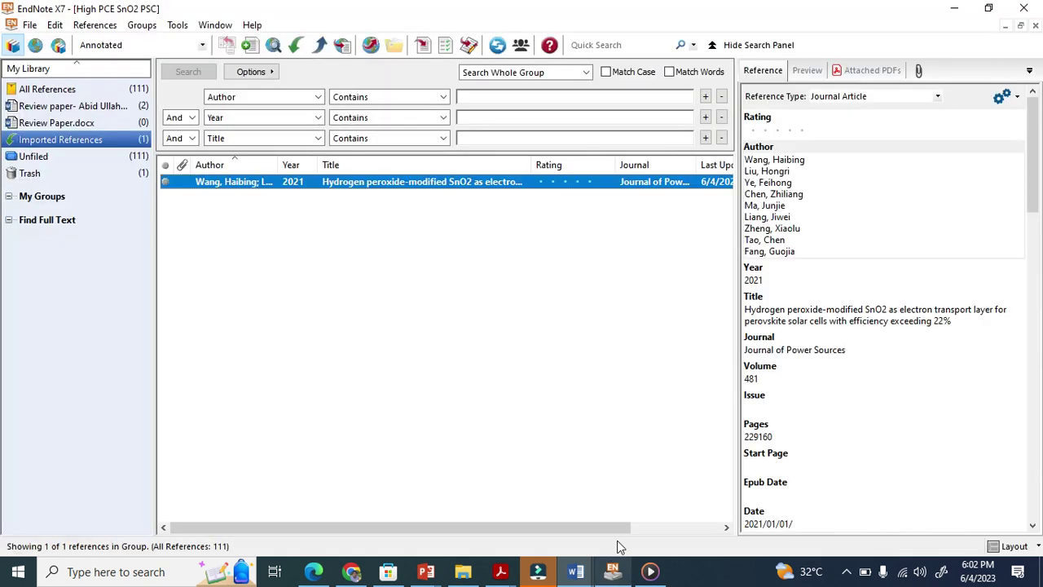
click(422, 46)
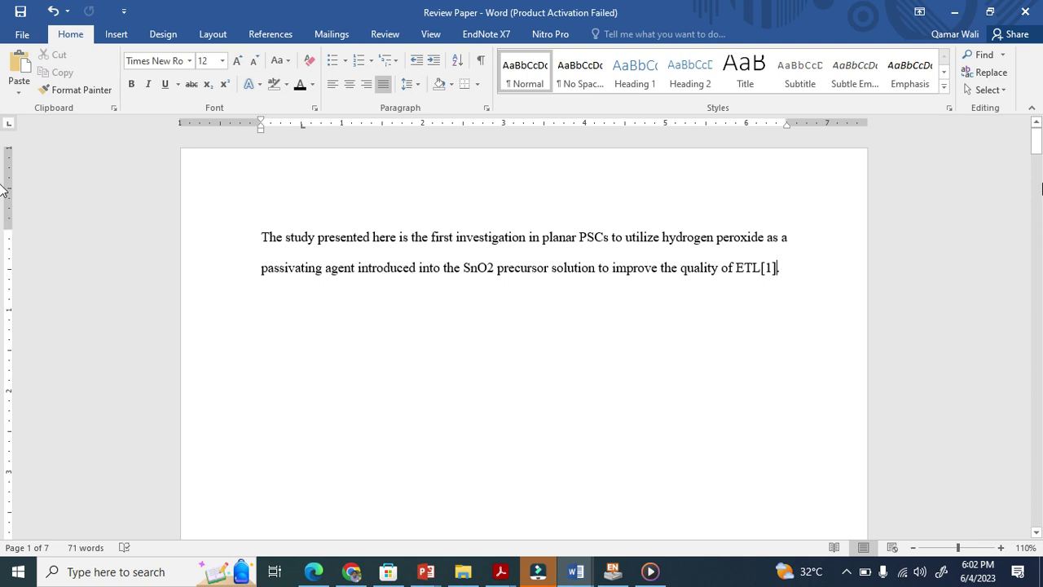
Return to the top of the Review Paper document and add blank lines below the cited sentence.
mouse_move(1033, 159)
mouse_down()
mouse_move(1037, 499)
mouse_move(1035, 142)
mouse_up()
drag(263, 240, 665, 273)
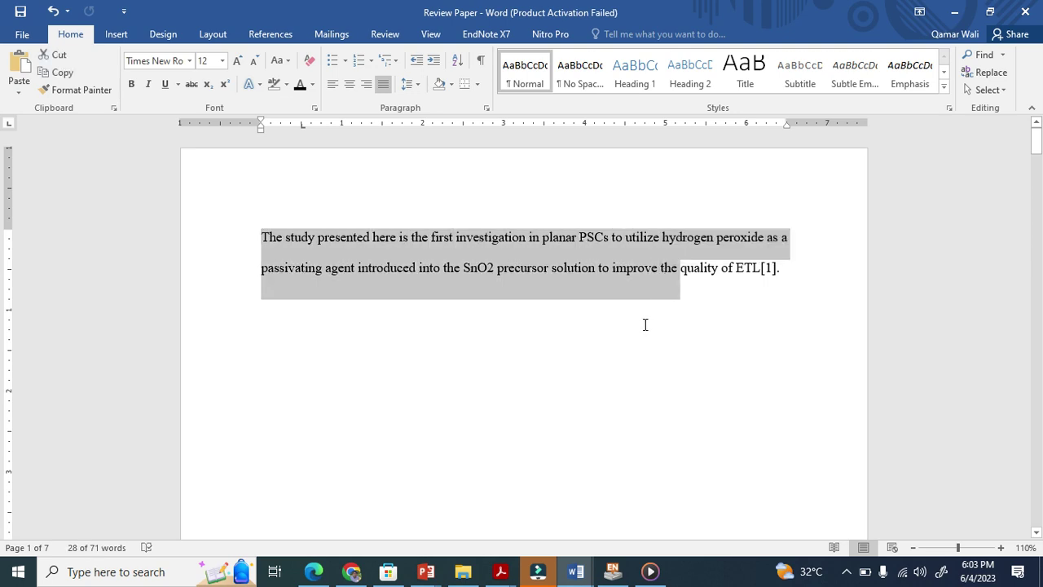
click(723, 304)
key(Return)
key(Return)
key(Return)
key(Return)
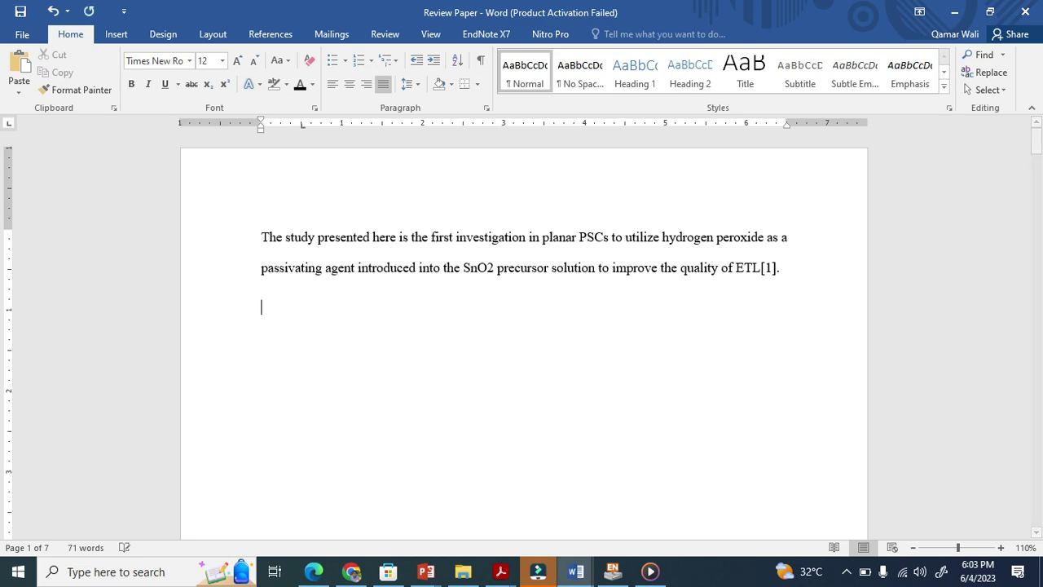
Switch to the "2D Layers Next - generation nanomaterials" document and go to the 2D Materials table on page 5.
mouse_move(576, 570)
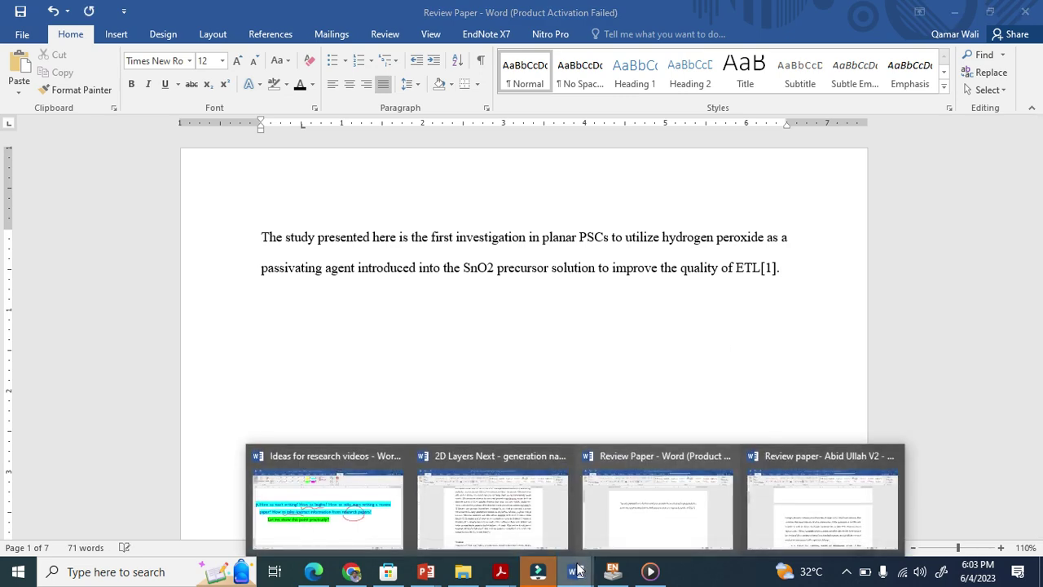
click(521, 526)
scroll(734, 383, down, 10)
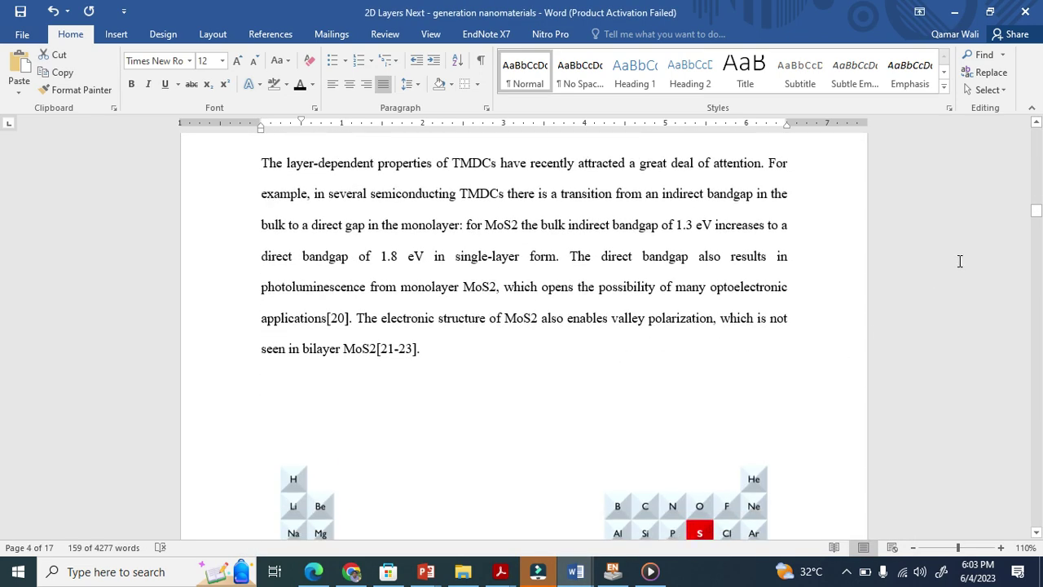
drag(1035, 214, 676, 242)
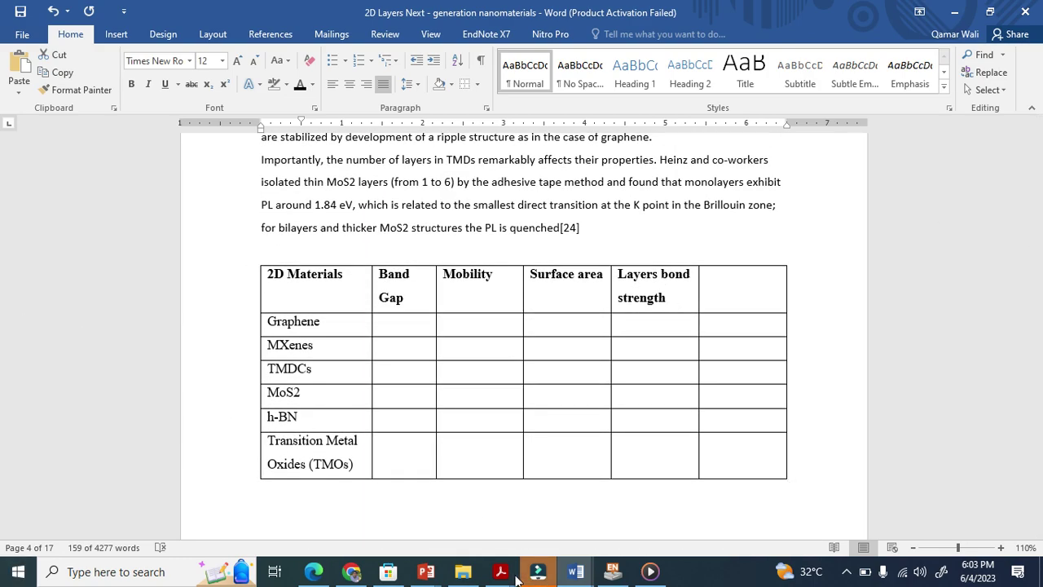
Switch to the hydrogen peroxide-modified SnO2 article in Acrobat Reader and examine its introduction for information to extract.
mouse_move(500, 571)
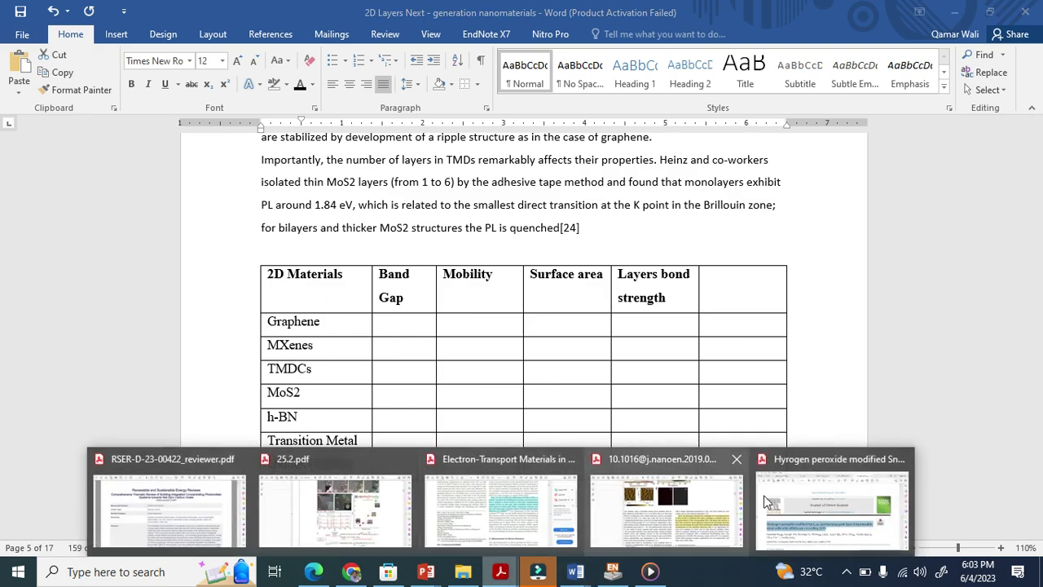
click(856, 534)
scroll(540, 372, down, 3)
scroll(542, 365, down, 3)
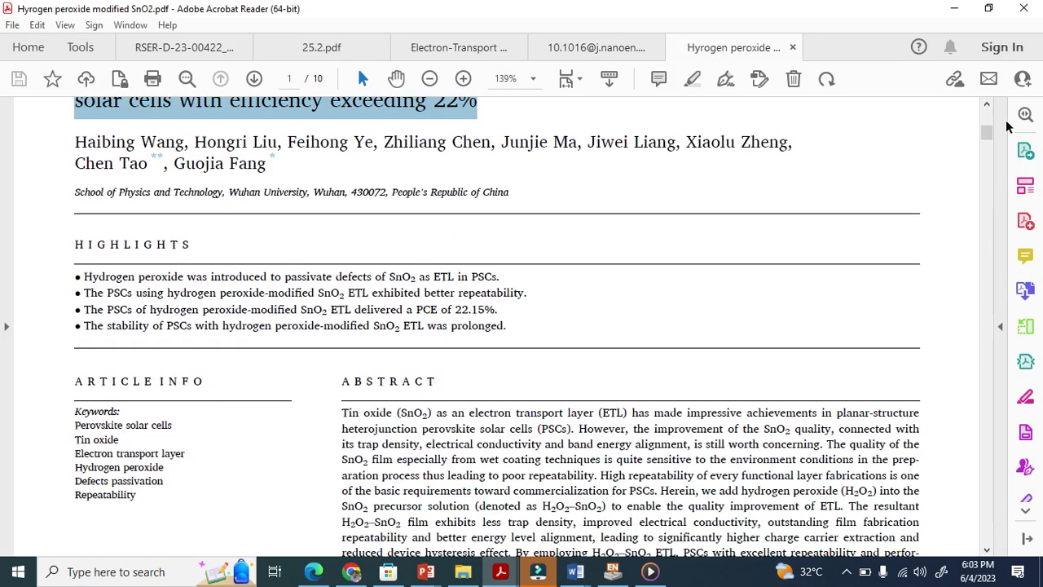
drag(986, 132, 989, 160)
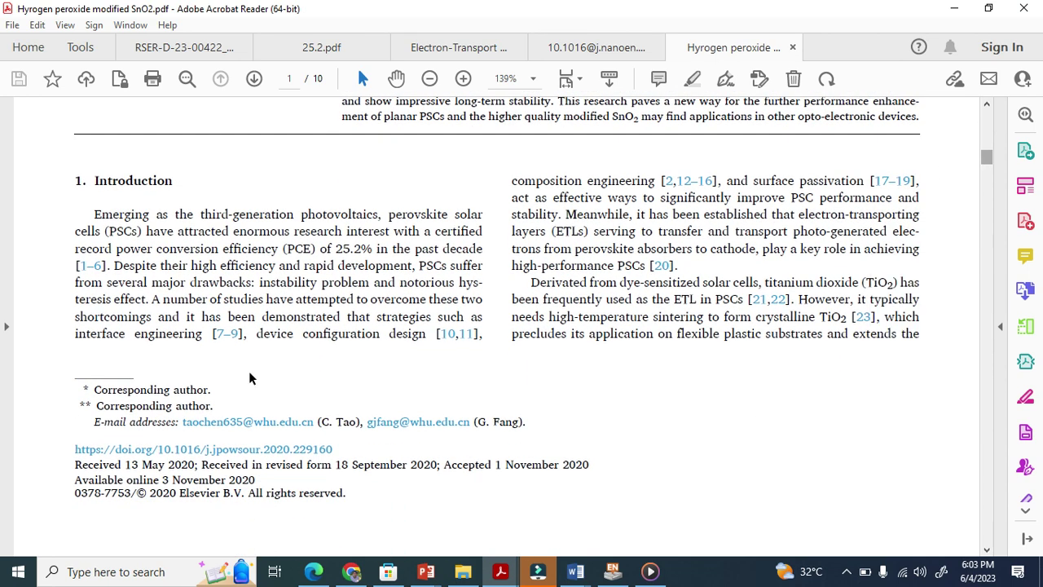
scroll(614, 326, down, 1)
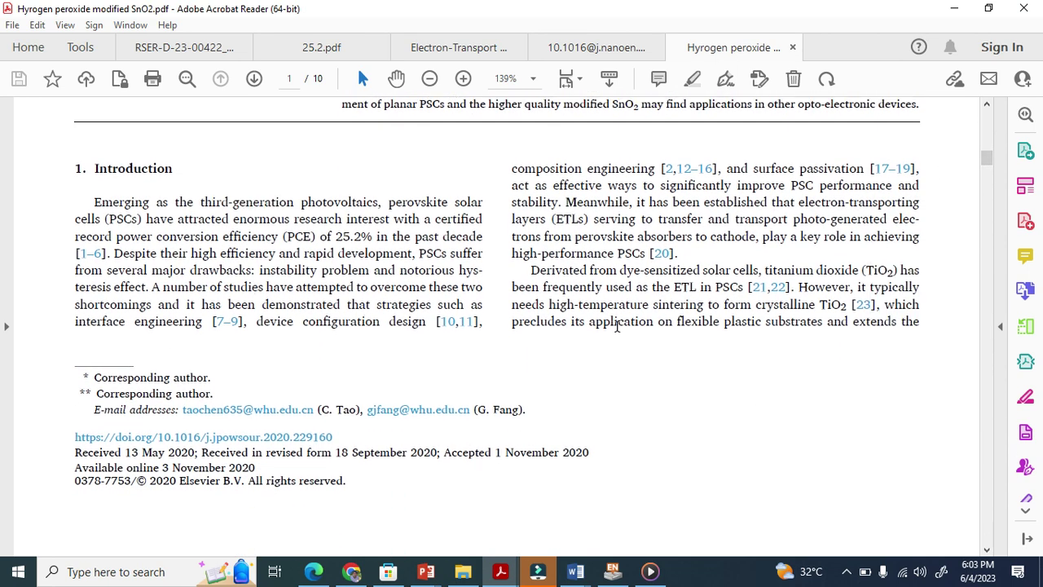
Return to the 2D Layers document in Word and enter band gaps of 0.5 eV for Graphene and 0.2 eV for MXenes.
mouse_move(575, 571)
click(527, 534)
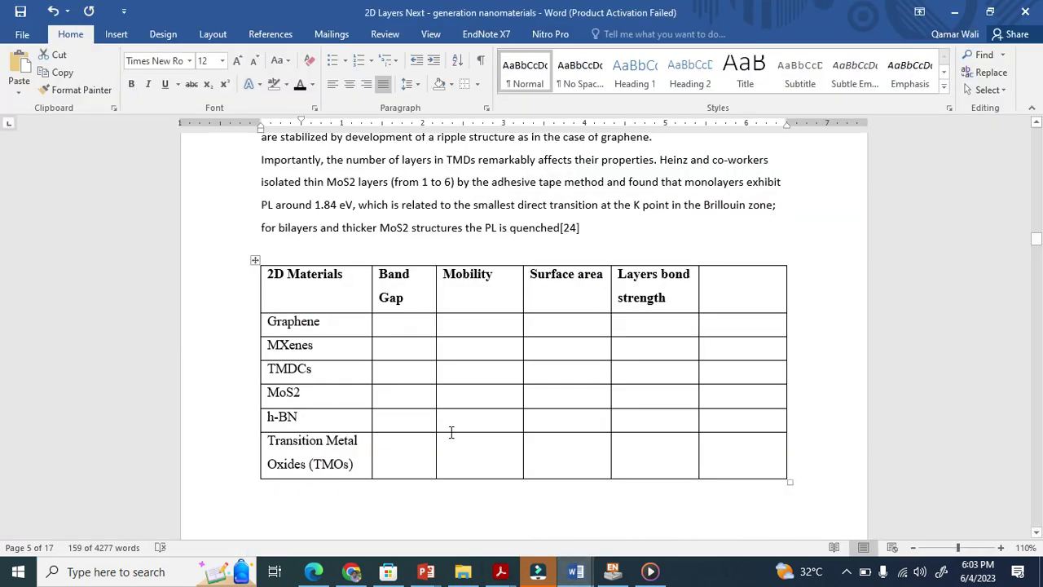
click(409, 322)
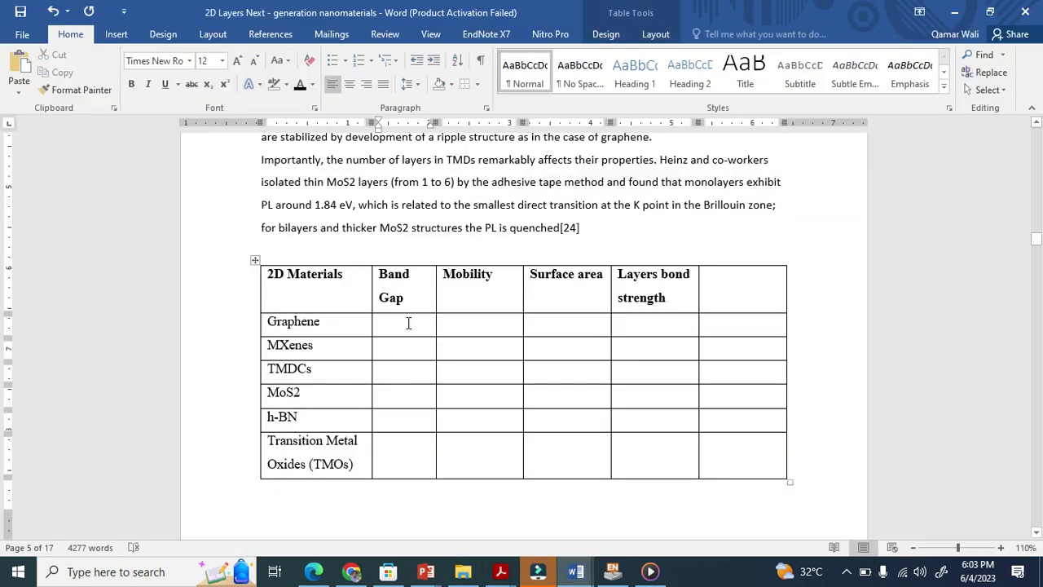
text(0.5 eV)
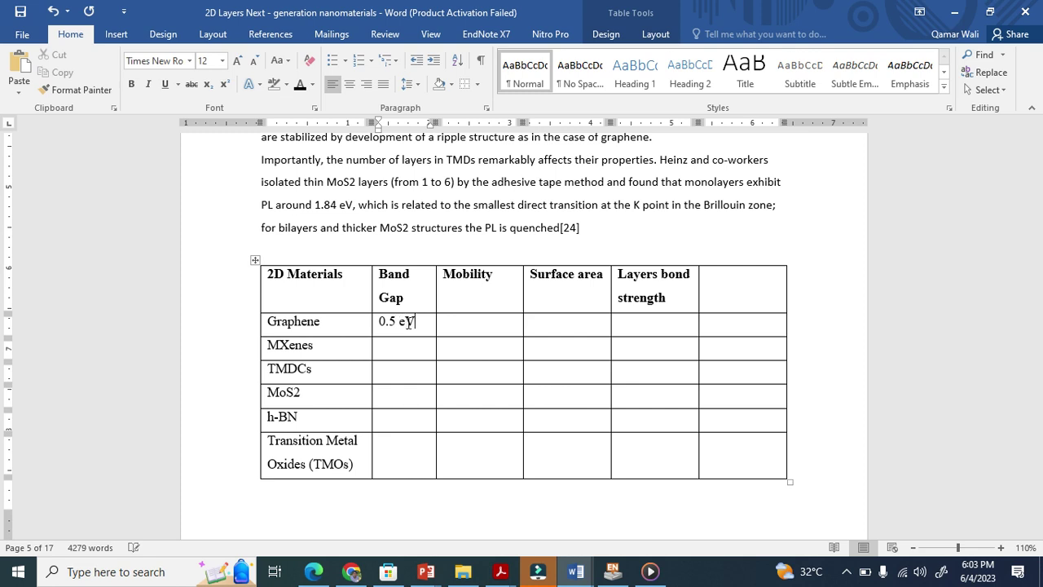
double_click(304, 344)
click(400, 345)
text(0.)
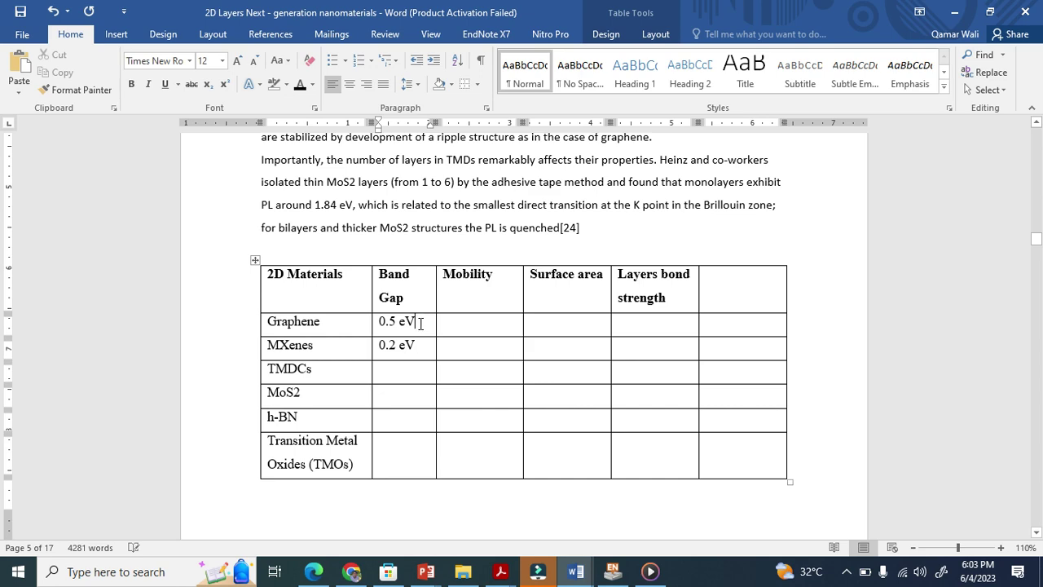
From all EndNote references, insert "Correlation of energy disorder and open-circuit voltage in hybrid perovskite solar cells" as the citation after Graphene's 0.5 eV.
click(613, 570)
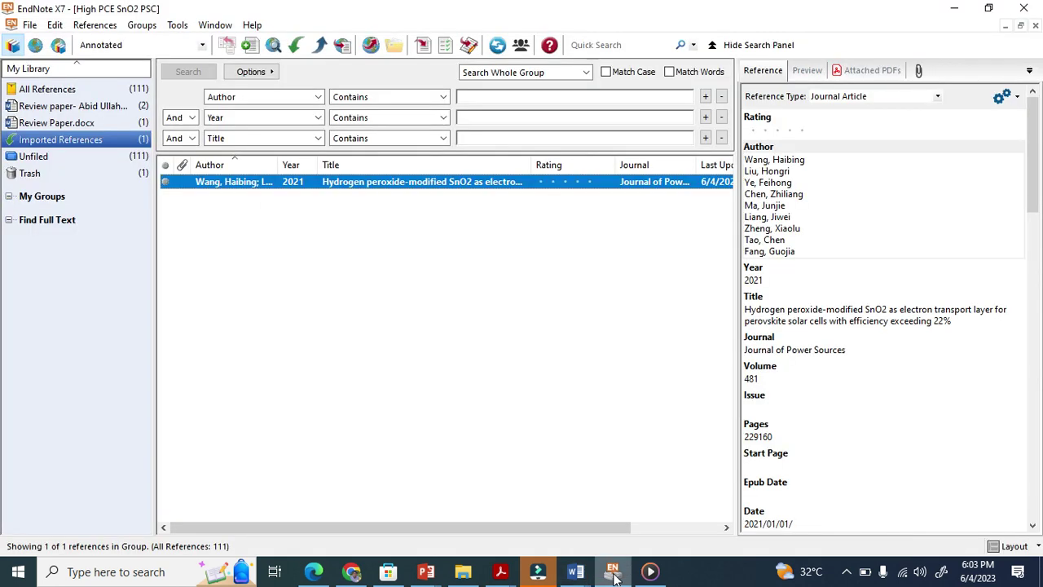
click(89, 91)
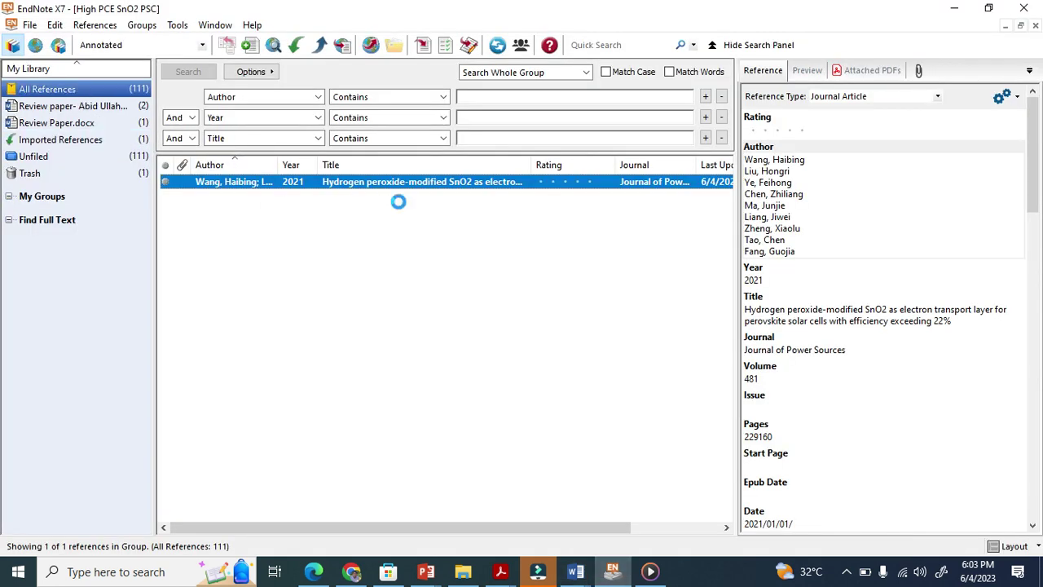
click(383, 183)
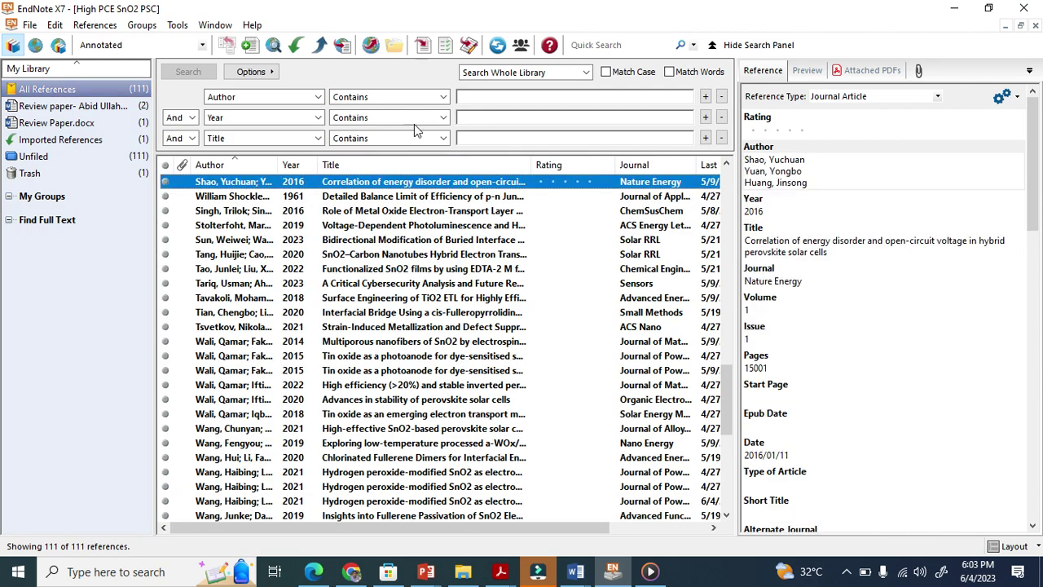
click(423, 45)
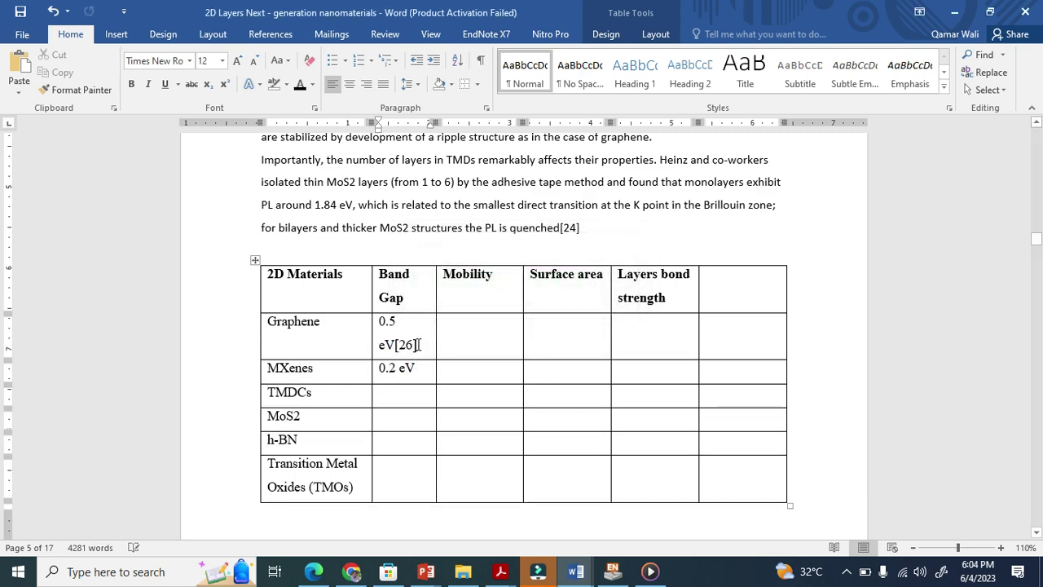
Open the Nano Energy a-WOx/SnO2 article in Acrobat Reader, hide its bookmarks, and go to Fig. 2 on page 3.
click(502, 570)
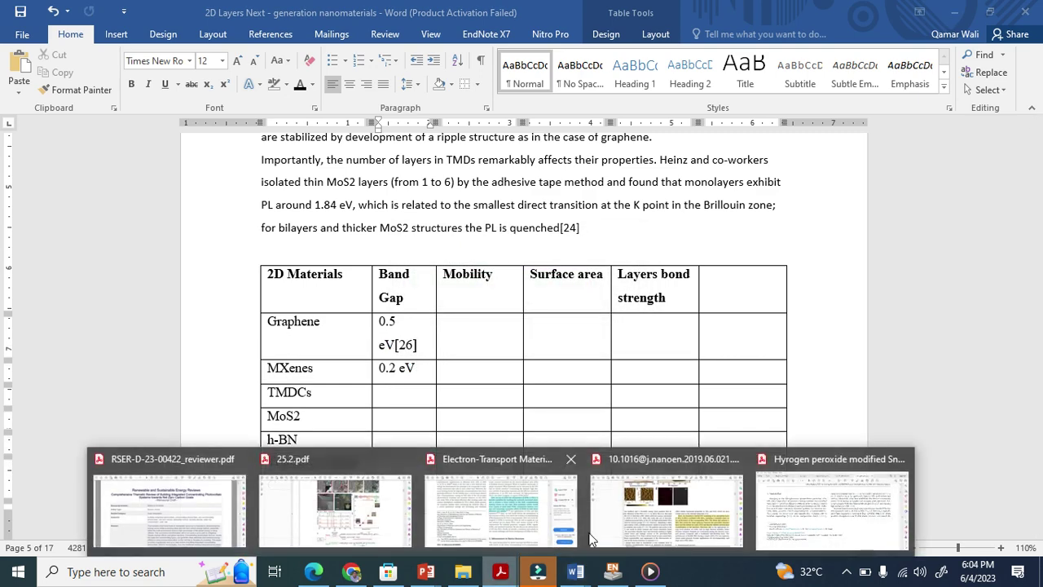
click(502, 570)
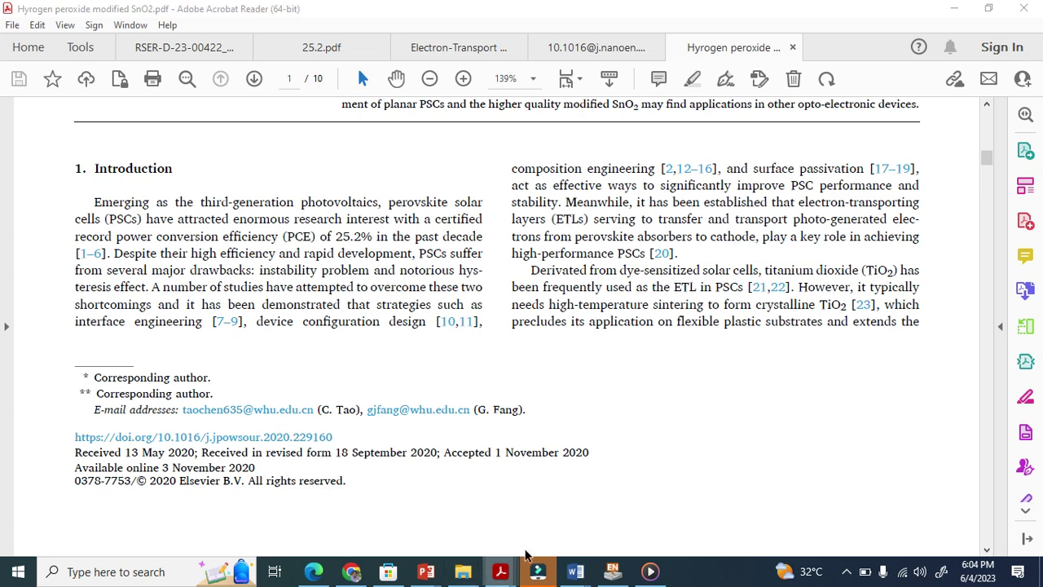
mouse_move(502, 570)
click(580, 499)
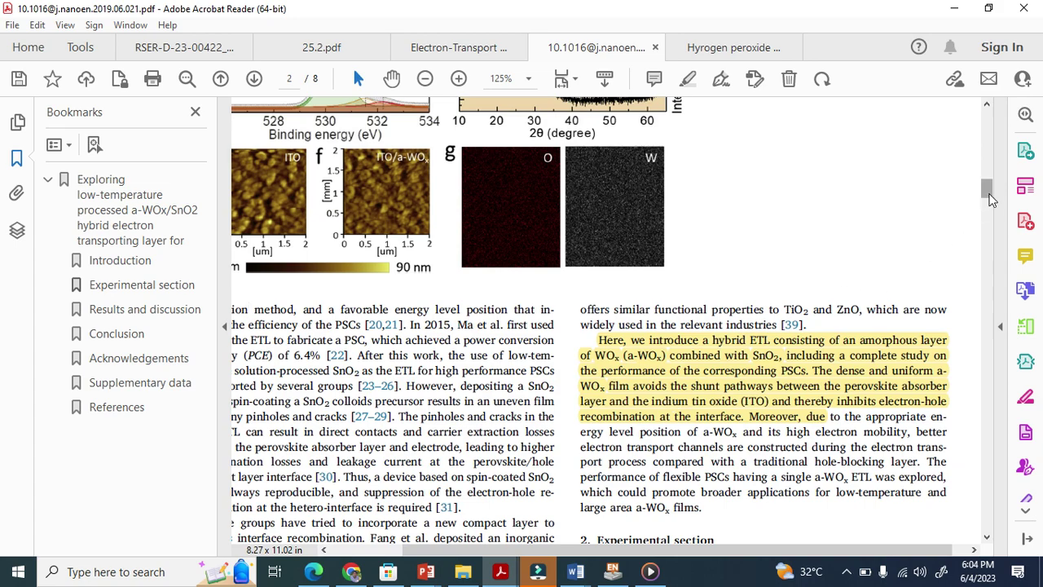
drag(987, 194, 994, 120)
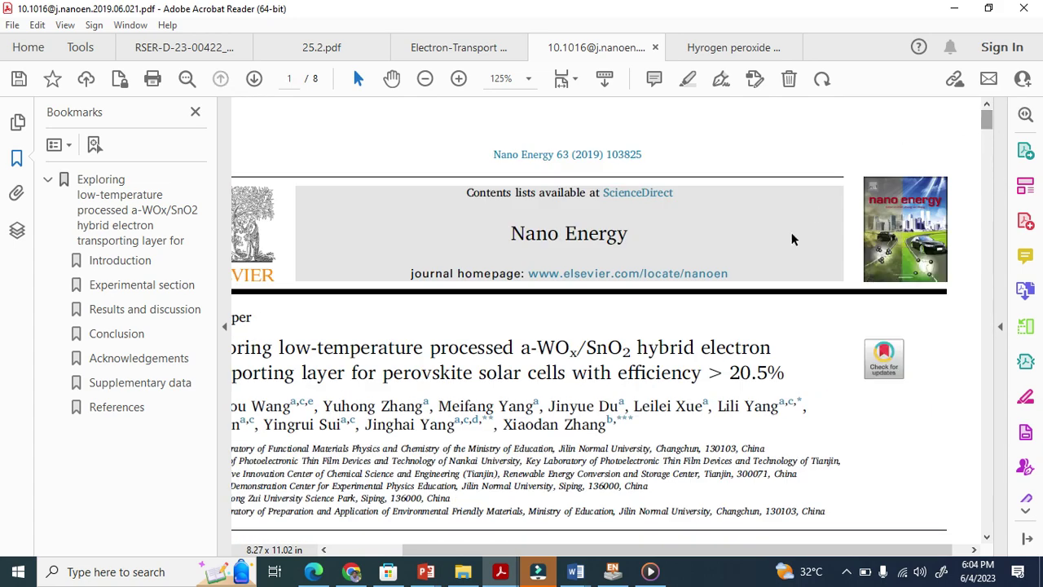
click(224, 326)
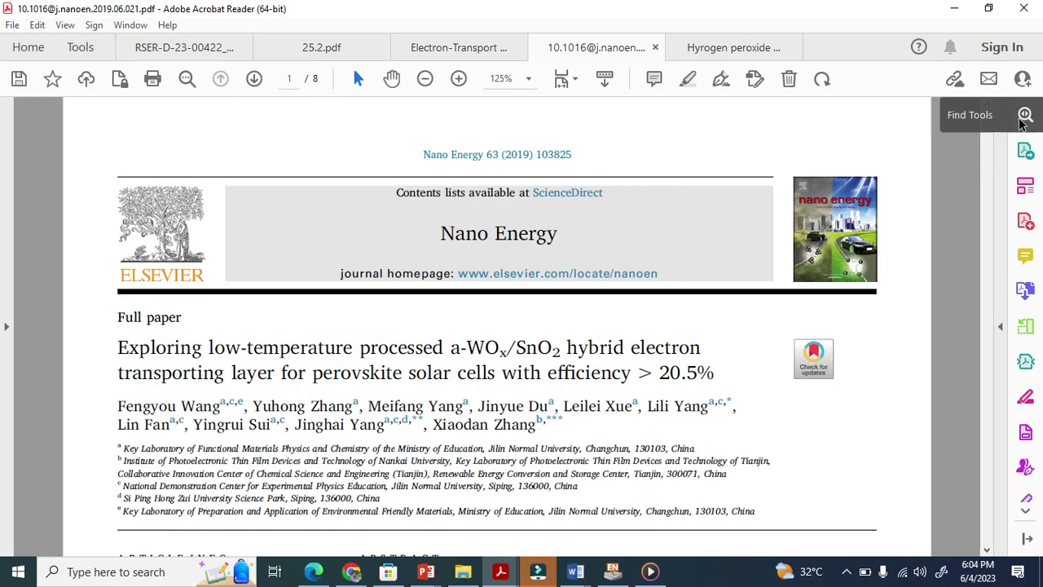
drag(992, 121, 994, 288)
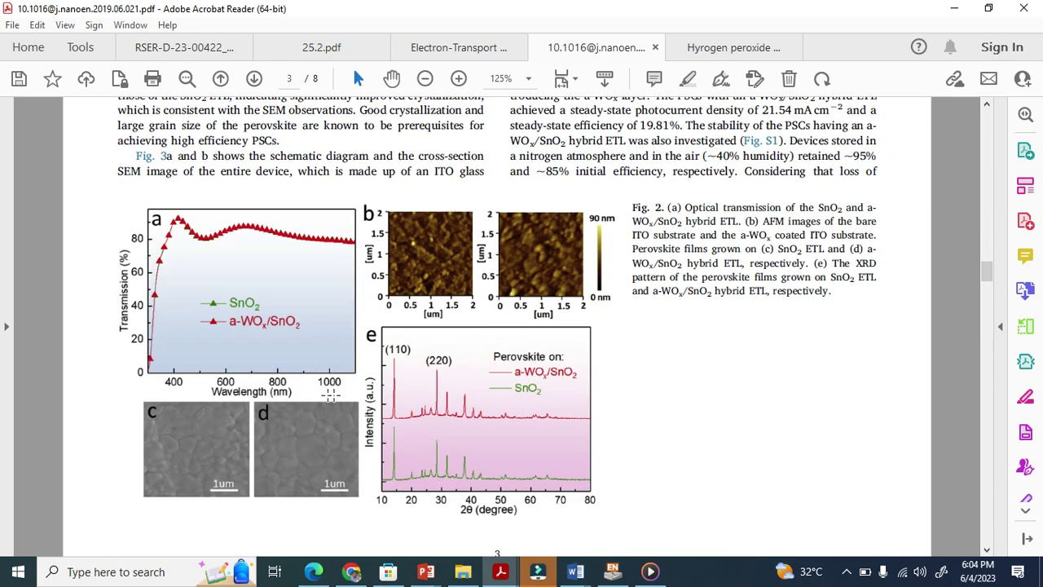